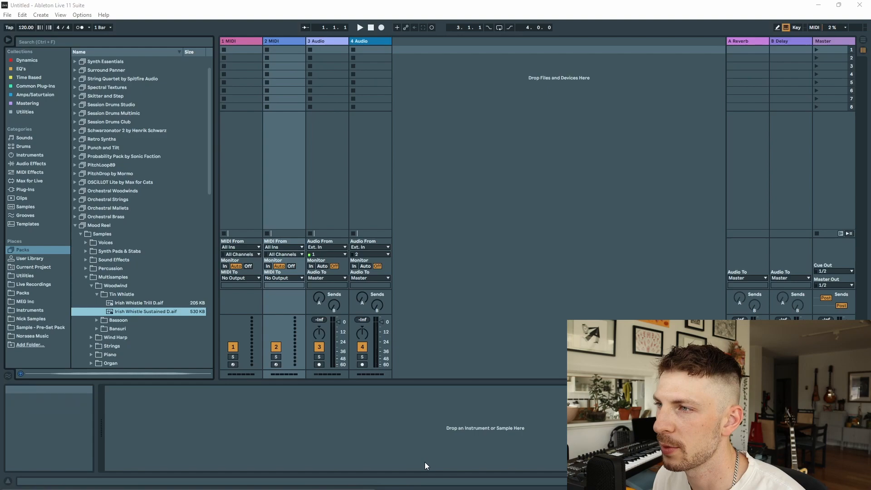
Step: Switch to the Splice sample library and preview the first guitar loops in the search results
{"action": "left_click", "coordinate": [602, 65]}
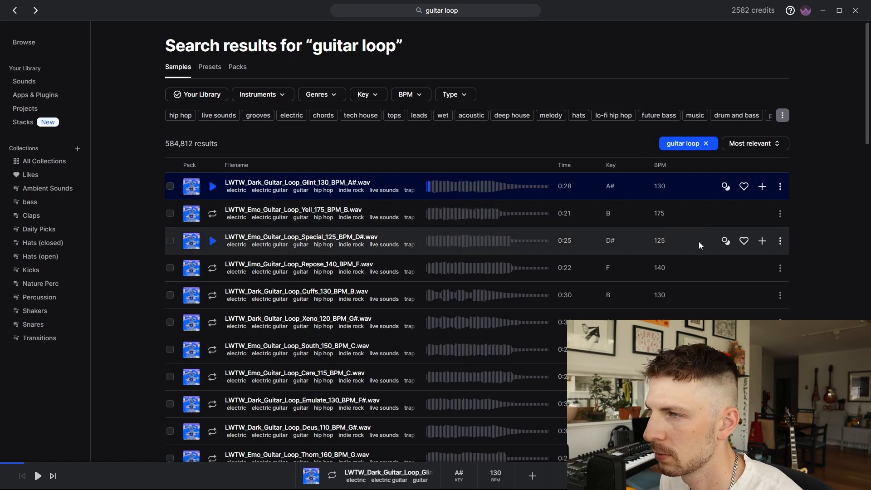
{"action": "key", "text": "Down"}
{"action": "key", "text": "Down"}
{"action": "key", "text": "Down"}
{"action": "key", "text": "Down"}
{"action": "key", "text": "Down"}
{"action": "key", "text": "Down"}
{"action": "key", "text": "Down"}
{"action": "key", "text": "Down"}
{"action": "key", "text": "Down"}
{"action": "key", "text": "Down"}
{"action": "scroll", "coordinate": [473, 238], "scroll_direction": "up", "scroll_amount": 5}
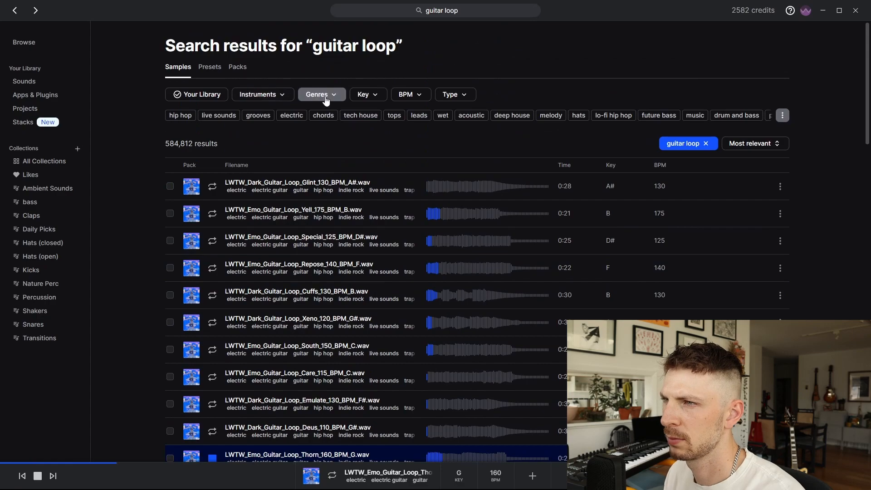
Step: Filter the guitar loop results by one genre and try the hip hop and boom bap tags, keeping boom bap
{"action": "key", "text": "Down"}
{"action": "key", "text": "Down"}
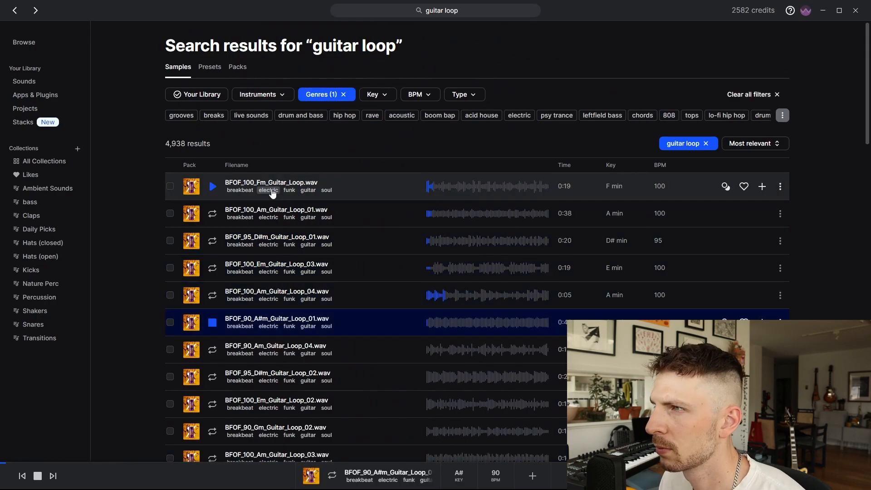
{"action": "key", "text": "Down"}
{"action": "left_click", "coordinate": [345, 116]}
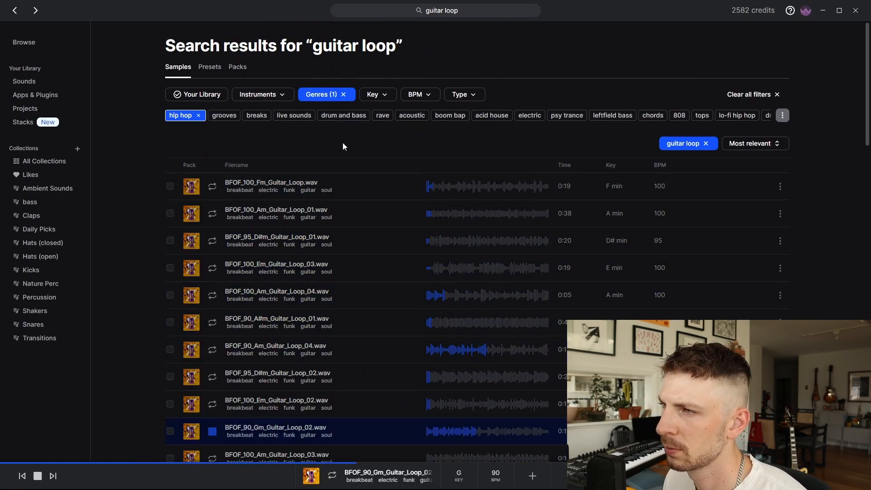
Step: Audition the filtered guitar loops and add bb2_80_guitar_loop_sleep_Dmaj.wav and bb2_80_guitar_loop_lull_Dmaj.wav to the library
{"action": "left_click", "coordinate": [213, 186]}
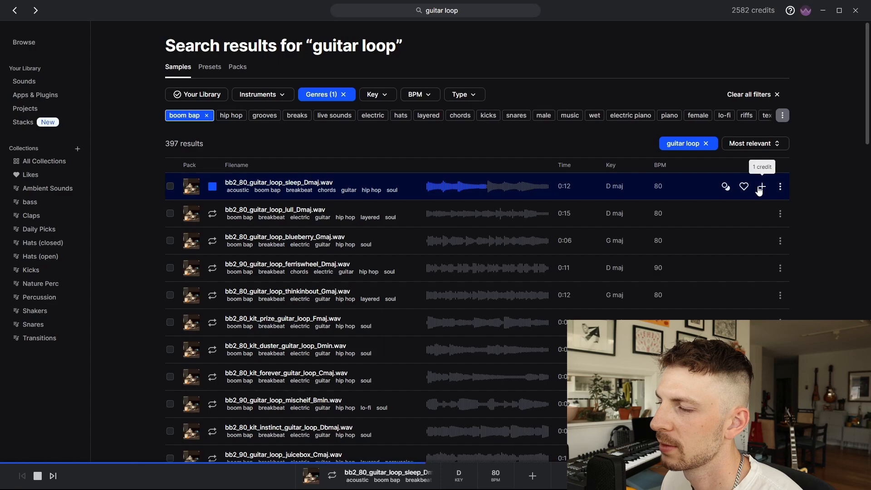
{"action": "left_click", "coordinate": [763, 186]}
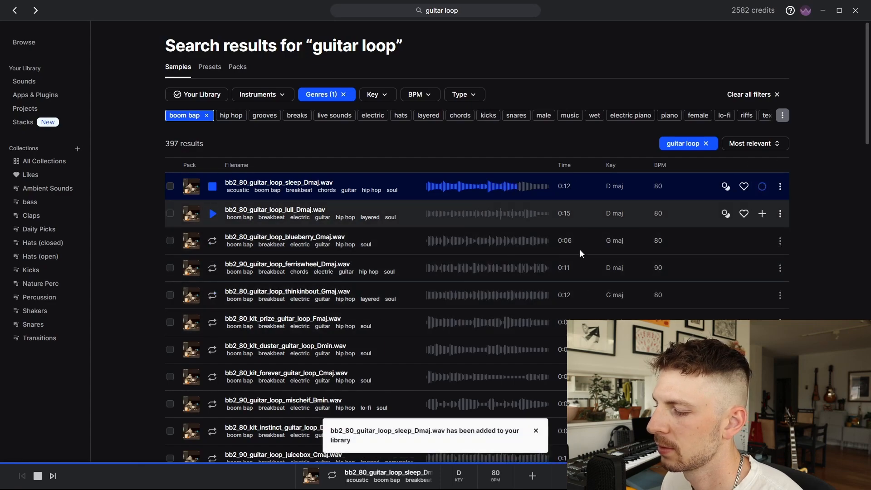
{"action": "left_click", "coordinate": [211, 215]}
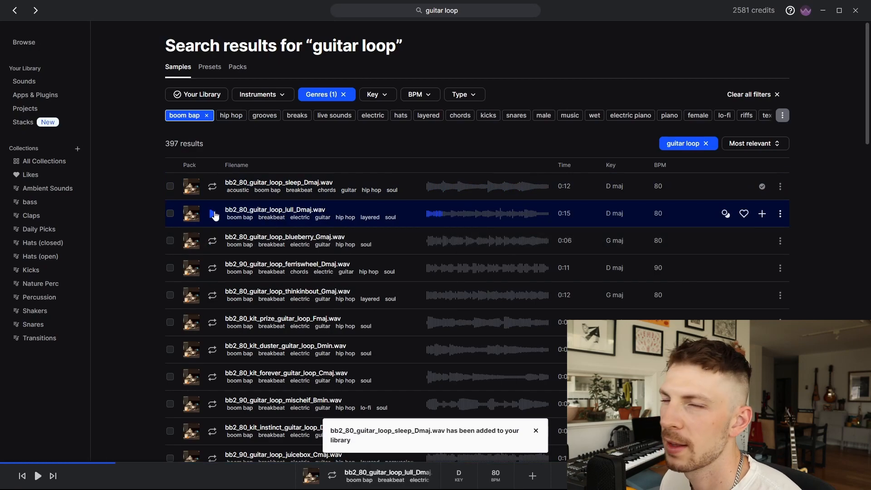
{"action": "left_click", "coordinate": [212, 187]}
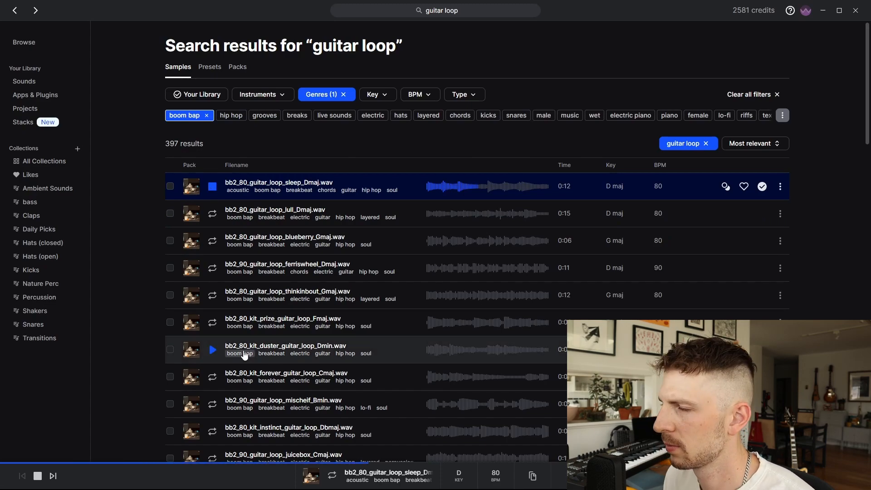
{"action": "left_click", "coordinate": [213, 186]}
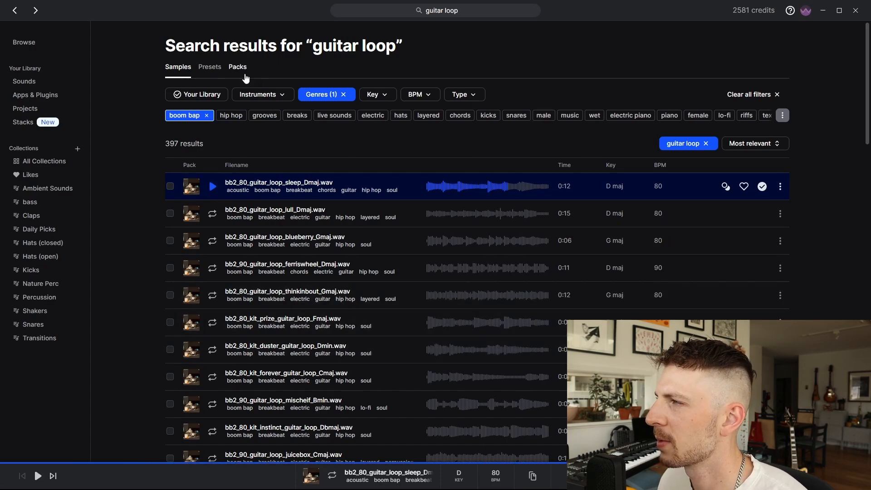
{"action": "left_click", "coordinate": [213, 214]}
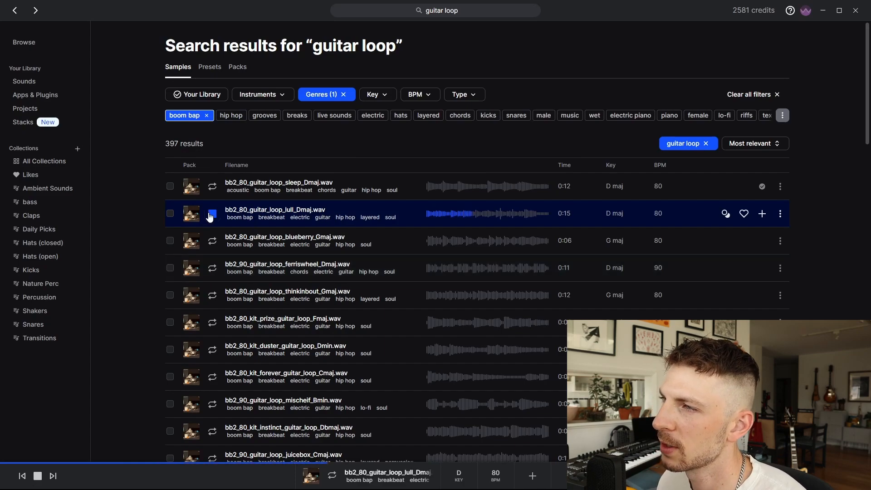
{"action": "left_click", "coordinate": [762, 214]}
{"action": "left_click", "coordinate": [212, 296]}
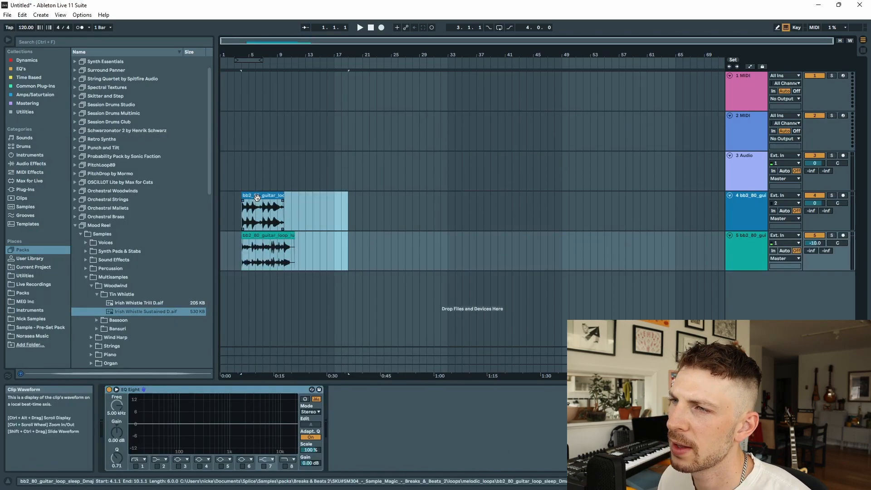
Step: In Ableton Live, move both guitar loop clips to the start of bar 1 and set the project tempo to 80 BPM
{"action": "left_click", "coordinate": [256, 211]}
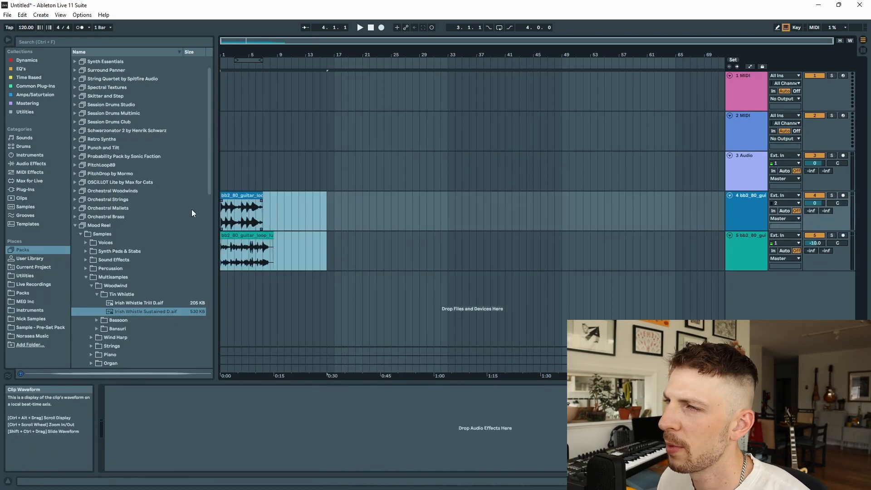
{"action": "type", "text": "z"}
{"action": "type", "text": "80"}
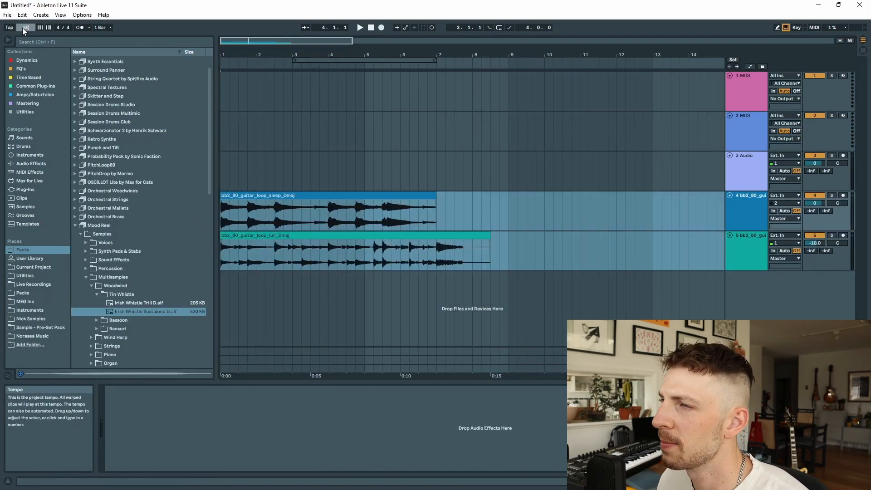
{"action": "key", "text": "Return"}
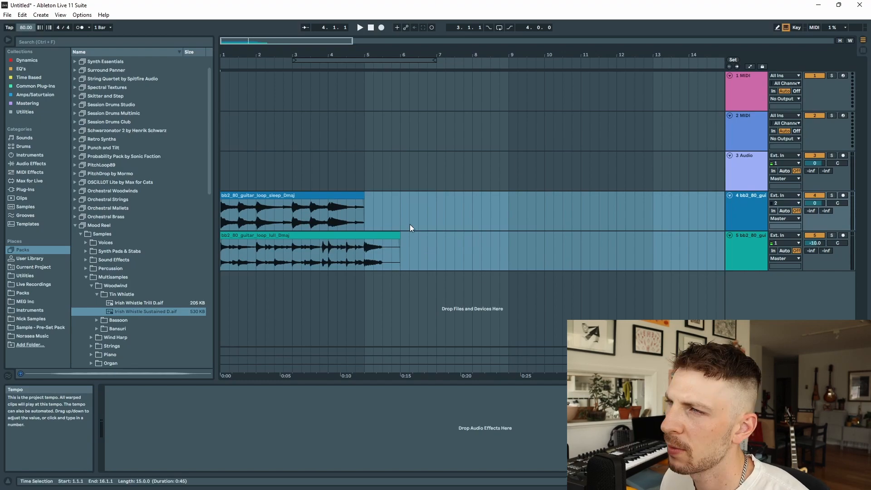
{"action": "double_click", "coordinate": [290, 197]}
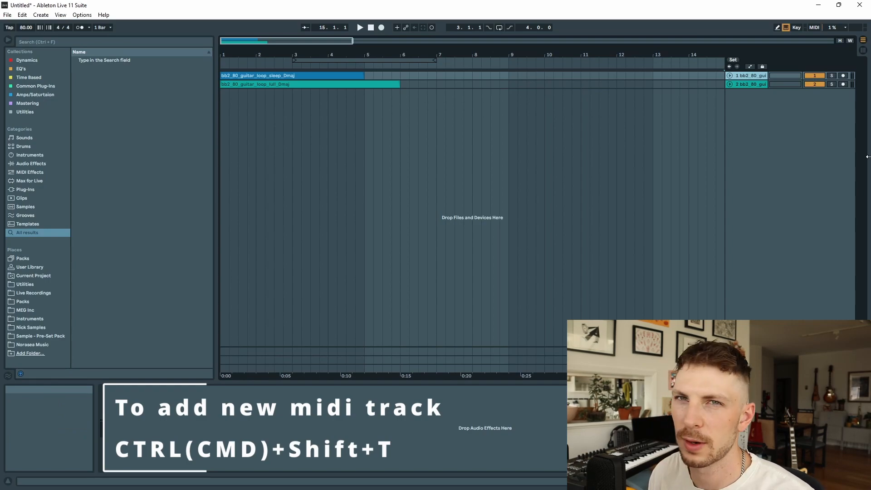
Step: Add two MIDI tracks and load a Simpler instrument onto each of them
{"action": "key", "text": "ctrl+shift+t"}
{"action": "key", "text": "ctrl+shift+t"}
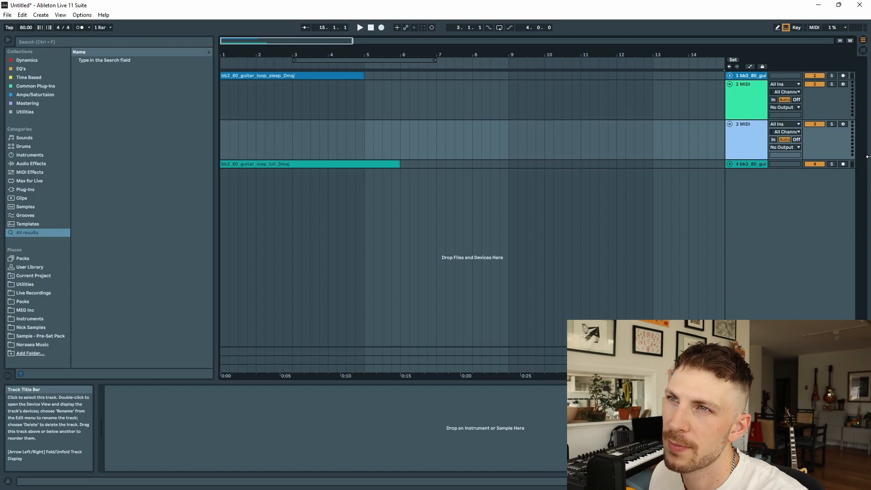
{"action": "left_click", "coordinate": [177, 42]}
{"action": "type", "text": "simpler"}
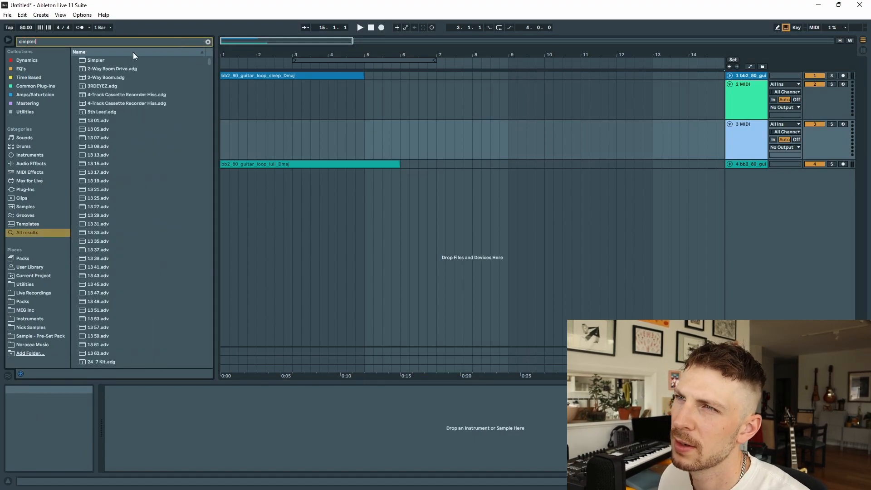
{"action": "left_click_drag", "start_coordinate": [91, 61], "coordinate": [756, 87]}
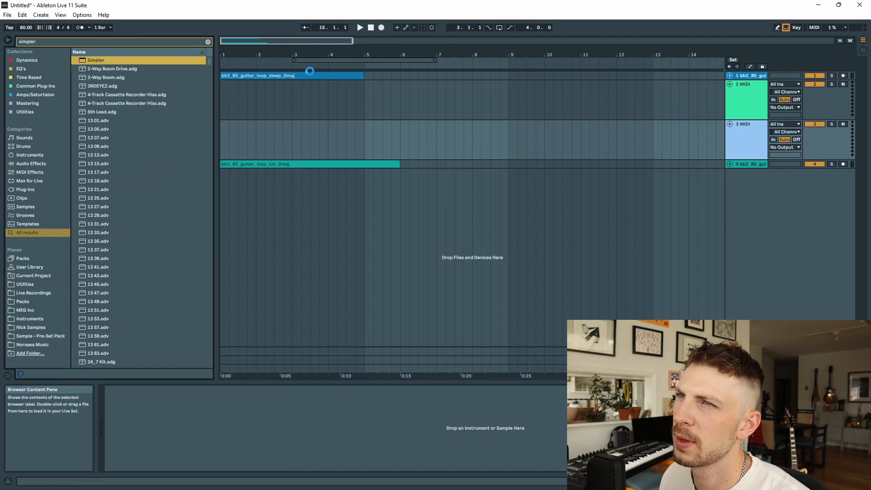
{"action": "left_click_drag", "start_coordinate": [675, 132], "coordinate": [747, 127]}
{"action": "left_click_drag", "start_coordinate": [747, 128], "coordinate": [747, 127]}
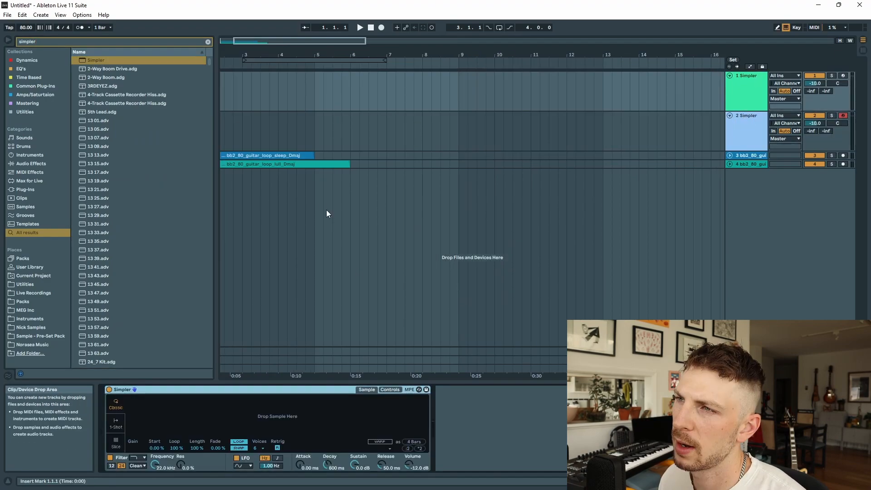
Step: Load the sleep loop into the first Simpler and the lull loop into the second, and deactivate both audio tracks
{"action": "left_click_drag", "start_coordinate": [265, 155], "coordinate": [250, 405]}
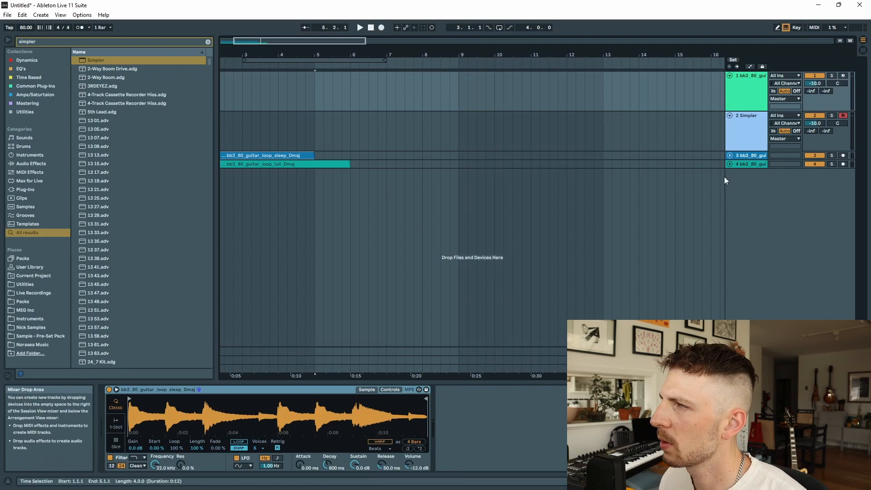
{"action": "left_click", "coordinate": [745, 131]}
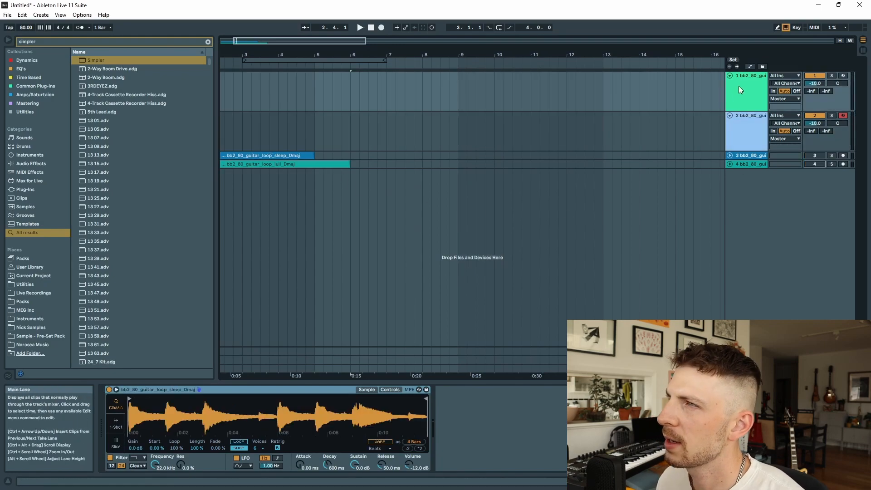
{"action": "scroll", "coordinate": [291, 114], "scroll_direction": "left", "scroll_amount": 3}
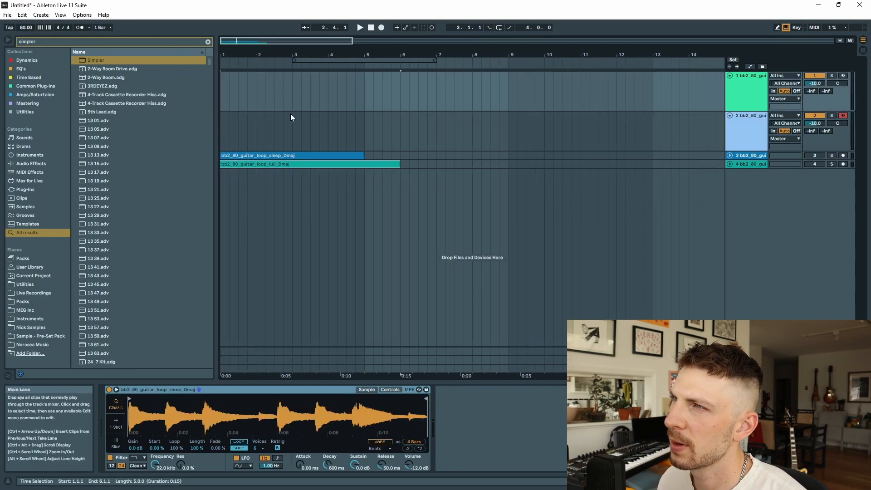
Step: Set the sleep loop's Simpler to Slice mode, slicing by Beat with a 1/2 division
{"action": "left_click", "coordinate": [116, 443]}
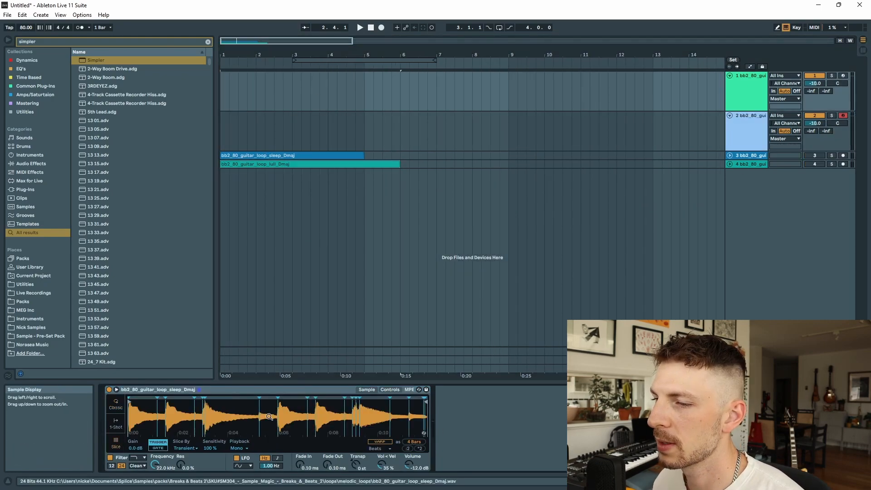
{"action": "left_click", "coordinate": [191, 448]}
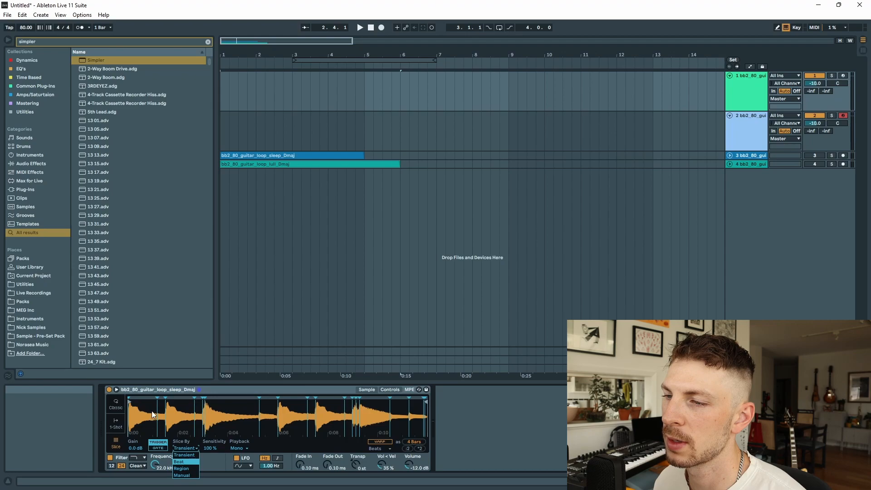
{"action": "left_click", "coordinate": [188, 461]}
{"action": "left_click", "coordinate": [210, 449]}
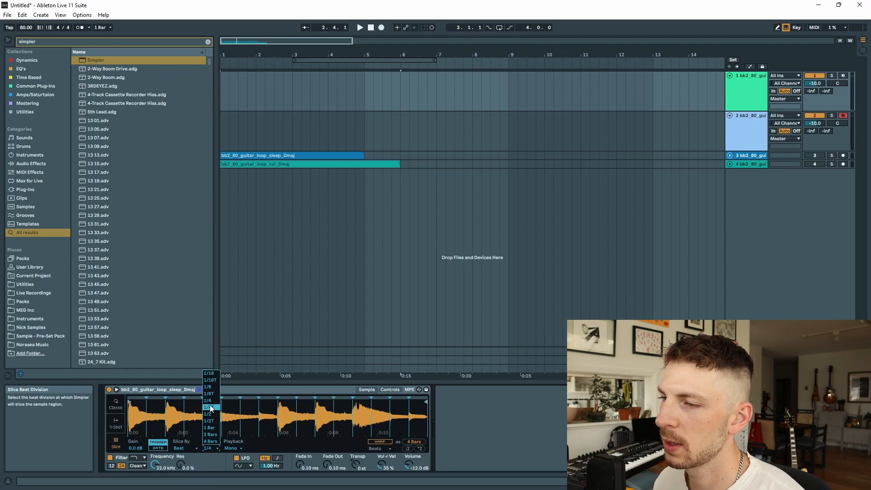
{"action": "left_click", "coordinate": [214, 414]}
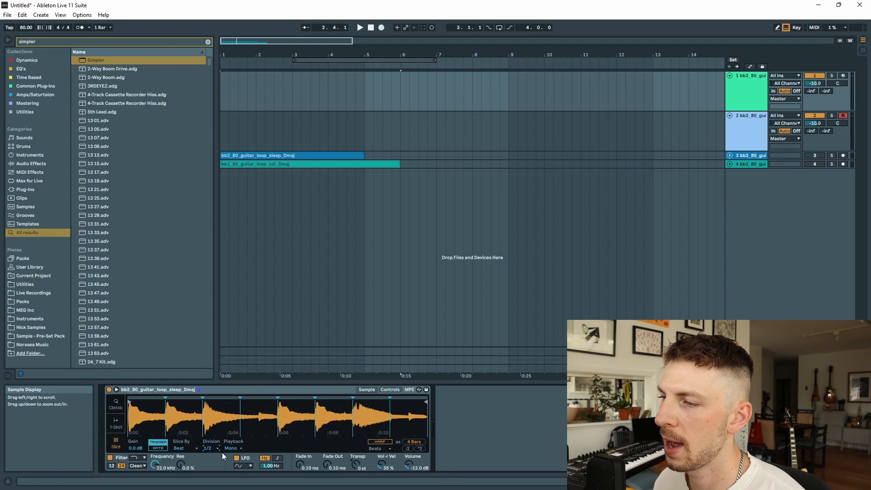
Step: Arm the first track and enable Warp in its Simpler while auditioning the guitar slices
{"action": "left_click", "coordinate": [342, 422]}
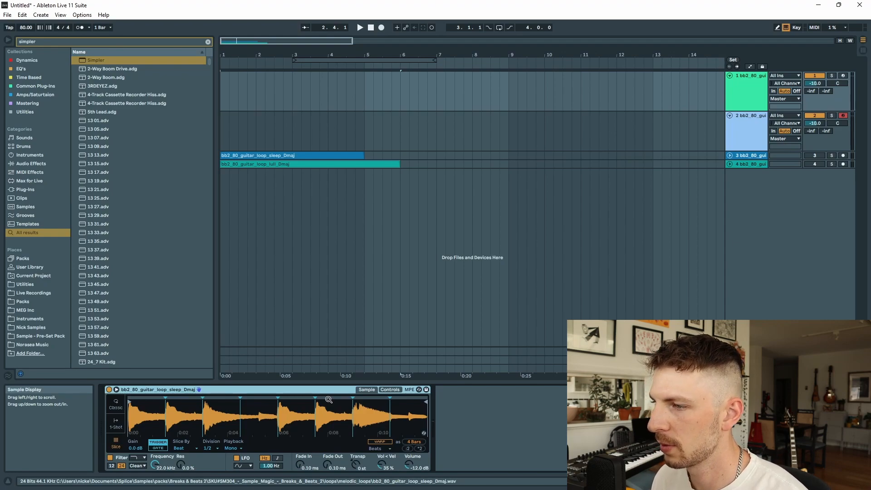
{"action": "key", "text": "a"}
{"action": "key", "text": "a"}
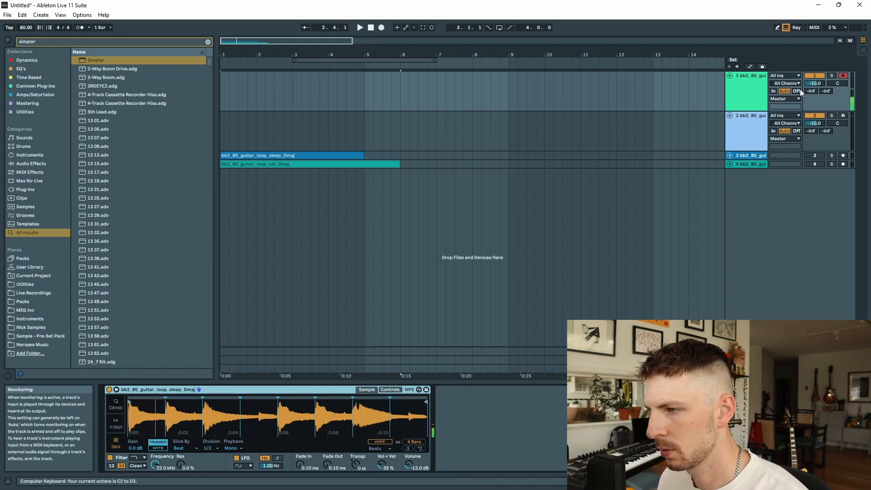
{"action": "key", "text": "z"}
{"action": "key", "text": "a"}
{"action": "key", "text": "a"}
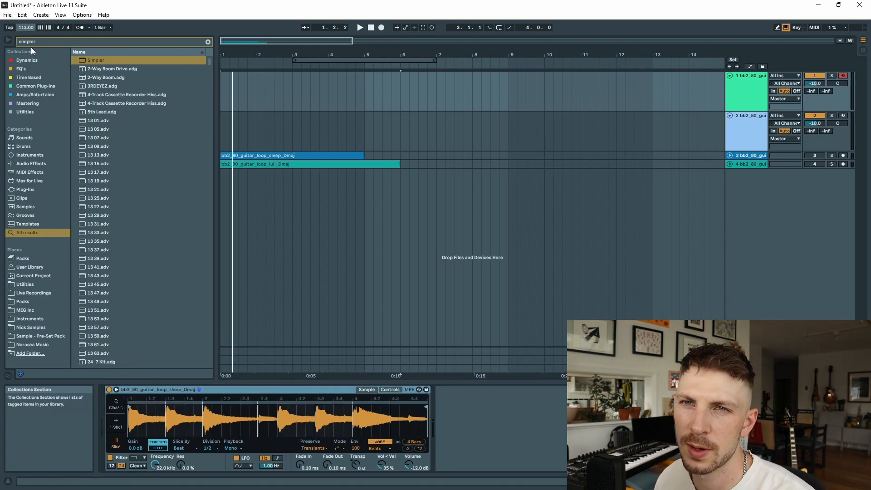
Step: Tap in a project tempo of about 74 BPM
{"action": "left_click", "coordinate": [10, 28]}
{"action": "left_click", "coordinate": [9, 28]}
{"action": "left_click", "coordinate": [8, 28]}
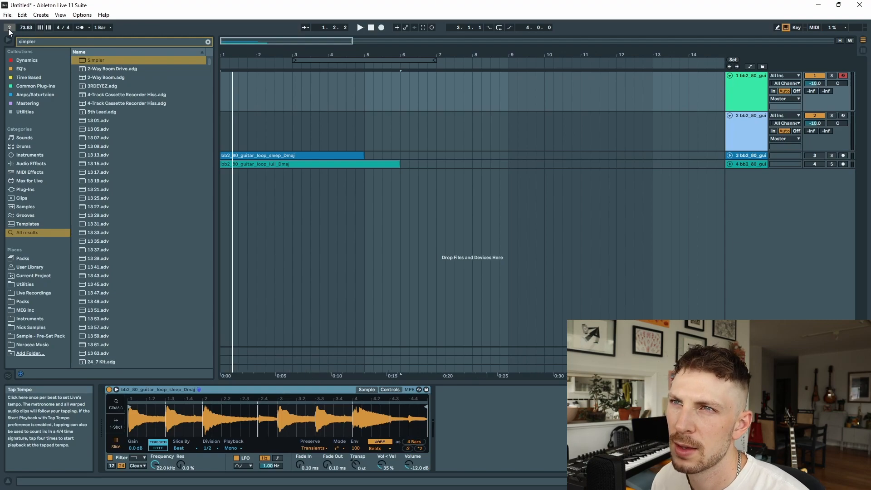
{"action": "left_click", "coordinate": [8, 28]}
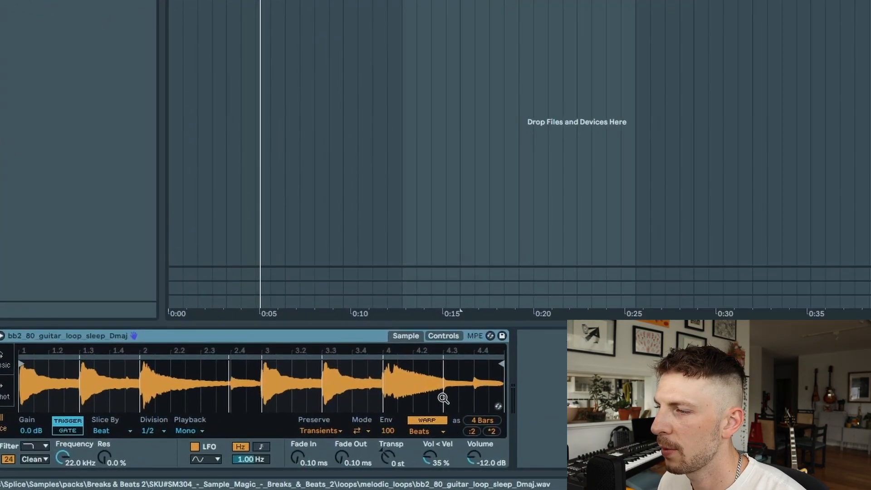
Step: Compare halved and doubled warp timing for the sleep loop in Simpler and keep it halved
{"action": "left_click", "coordinate": [474, 431]}
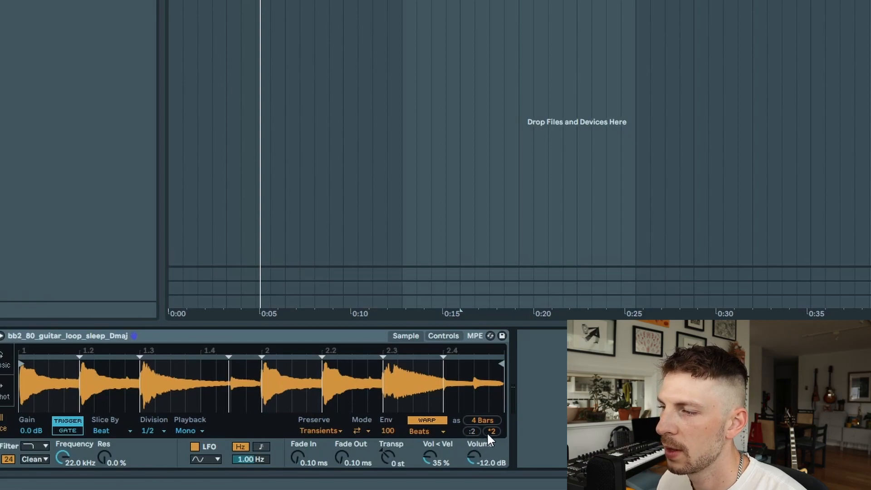
{"action": "left_click", "coordinate": [490, 431]}
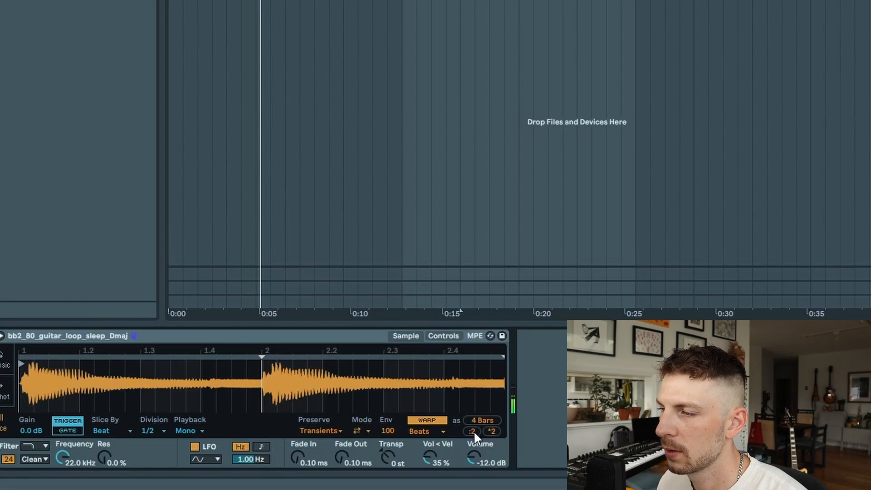
{"action": "left_click", "coordinate": [472, 431]}
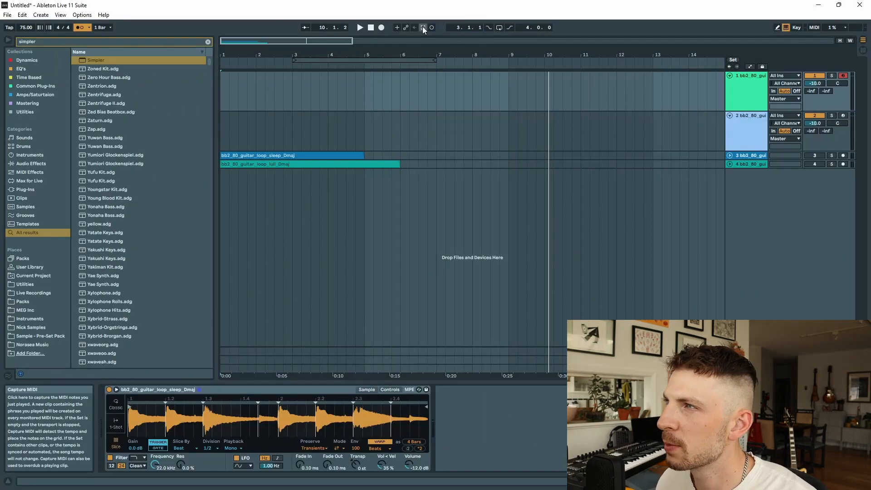
Step: Capture the notes just played on the first track as a MIDI clip
{"action": "left_click", "coordinate": [412, 28]}
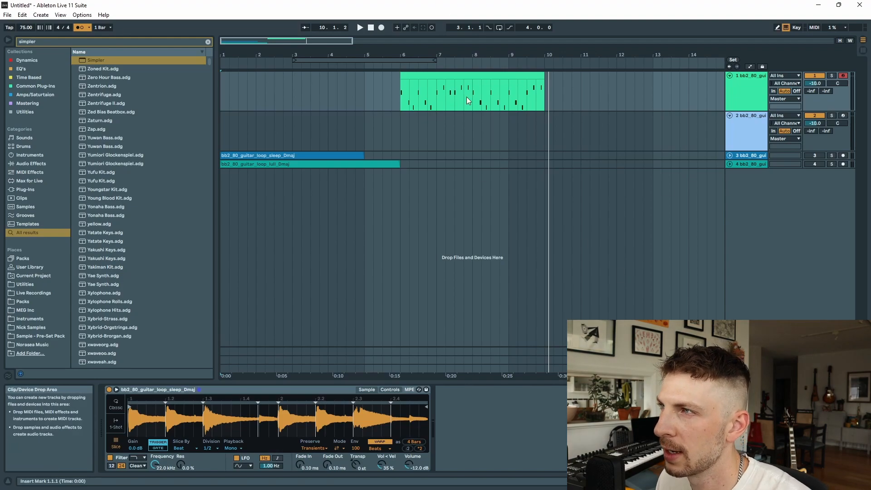
Step: Move the captured clip on the first track to start at bar 1 and reset that track's volume to 0 dB
{"action": "mouse_move", "coordinate": [400, 86]}
{"action": "left_mouse_down"}
{"action": "mouse_move", "coordinate": [366, 86]}
{"action": "mouse_move", "coordinate": [401, 86]}
{"action": "left_mouse_up"}
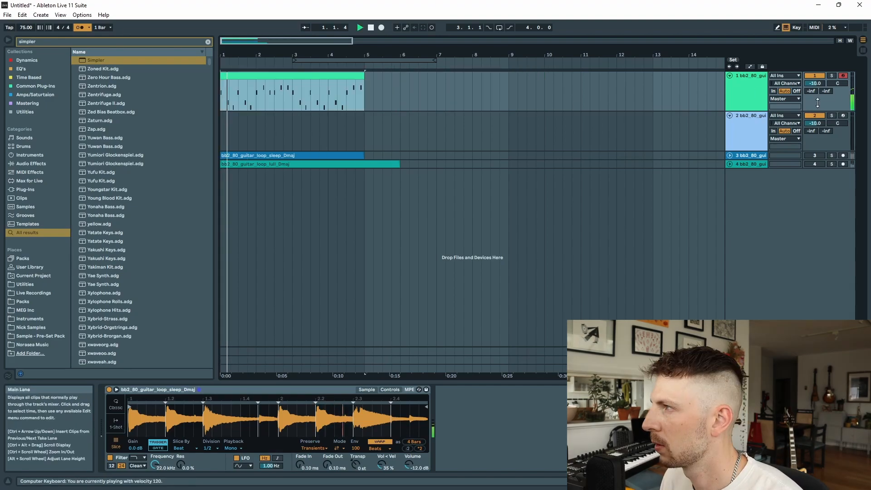
{"action": "double_click", "coordinate": [818, 84]}
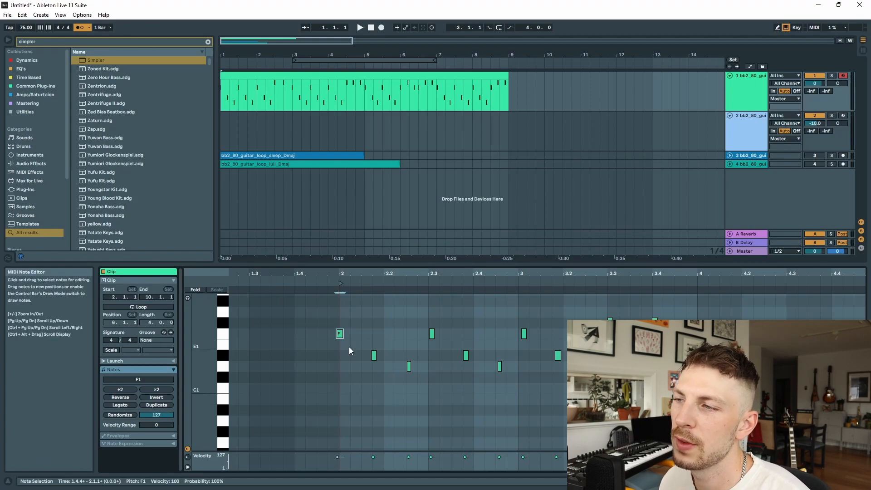
Step: Nudge the clip's first F1 note onto the start of the clip at 2.1.1 and play the clip back
{"action": "mouse_move", "coordinate": [337, 334]}
{"action": "left_mouse_down"}
{"action": "mouse_move", "coordinate": [352, 336]}
{"action": "mouse_move", "coordinate": [344, 336]}
{"action": "left_mouse_up"}
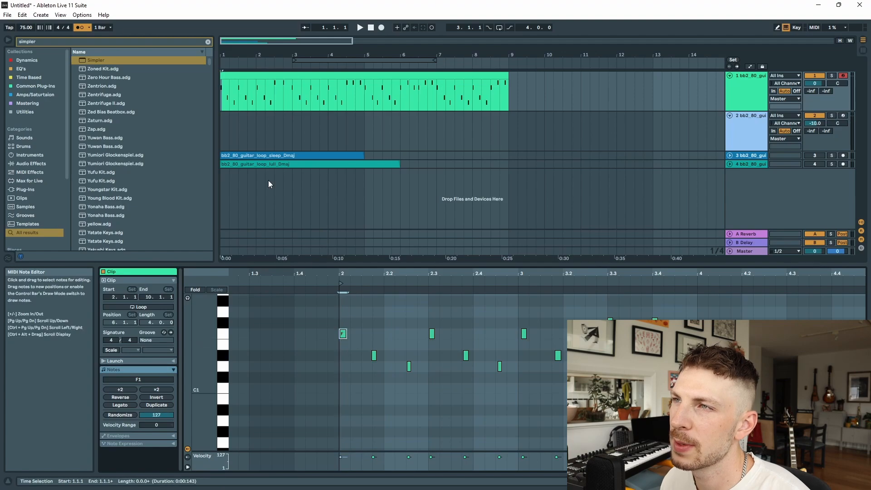
{"action": "left_click", "coordinate": [248, 75]}
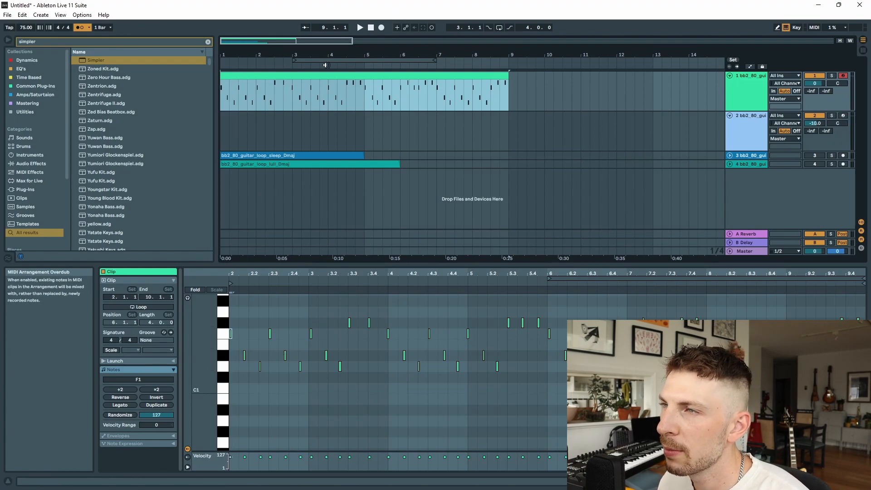
{"action": "key", "text": "space"}
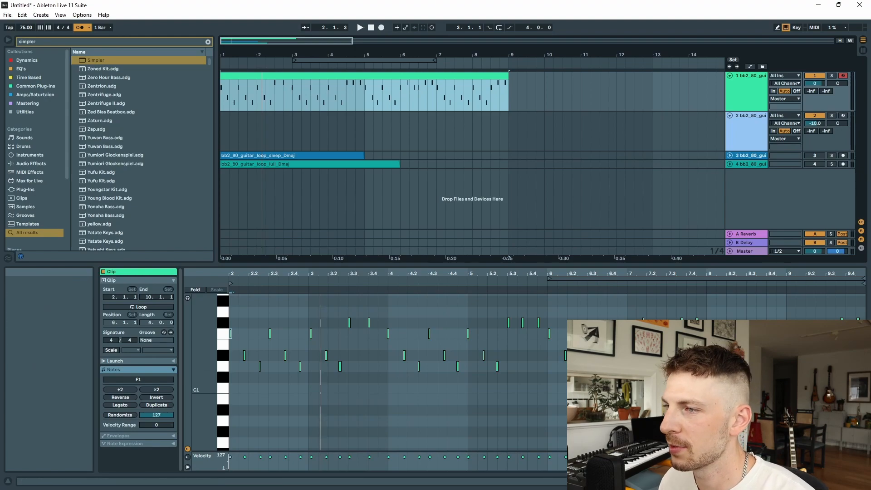
Step: Examine the pitches and timing of the played notes against the grid in an enlarged MIDI note editor
{"action": "scroll", "coordinate": [370, 352], "scroll_direction": "up", "scroll_amount": 5}
{"action": "scroll", "coordinate": [366, 342], "scroll_direction": "down", "scroll_amount": 4}
{"action": "scroll", "coordinate": [279, 341], "scroll_direction": "left", "scroll_amount": 4}
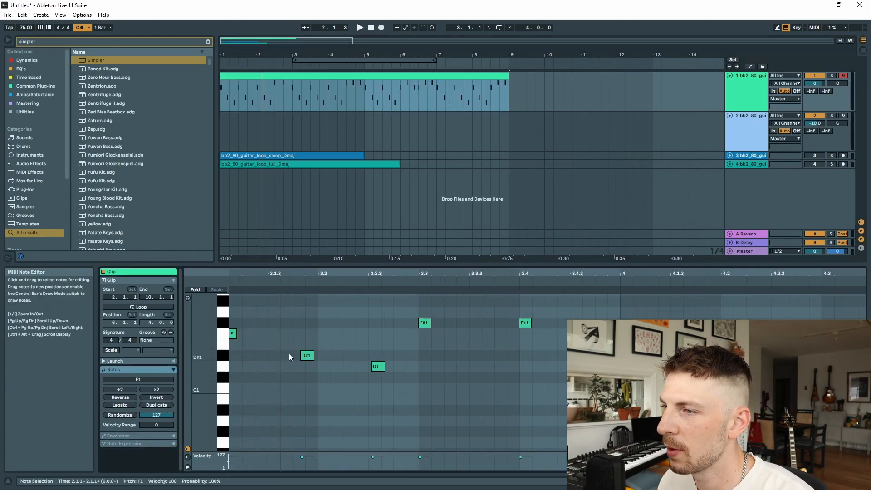
{"action": "scroll", "coordinate": [287, 349], "scroll_direction": "down", "scroll_amount": 4}
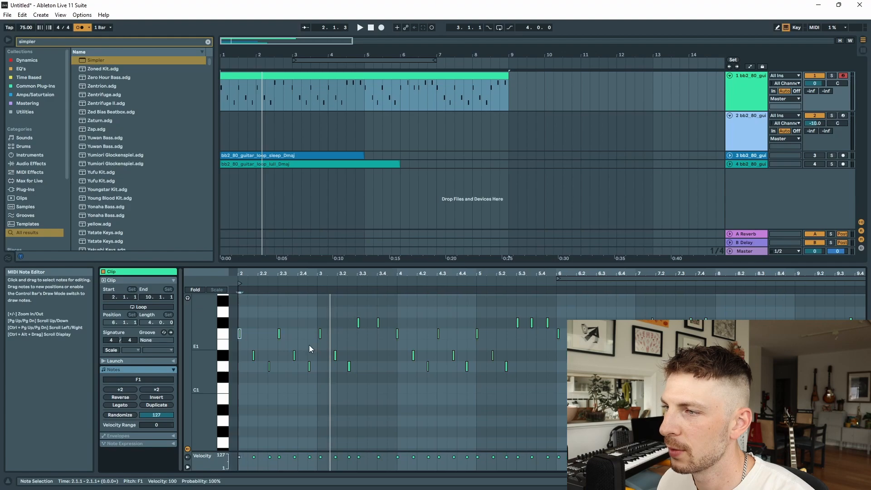
{"action": "scroll", "coordinate": [324, 341], "scroll_direction": "up", "scroll_amount": 4}
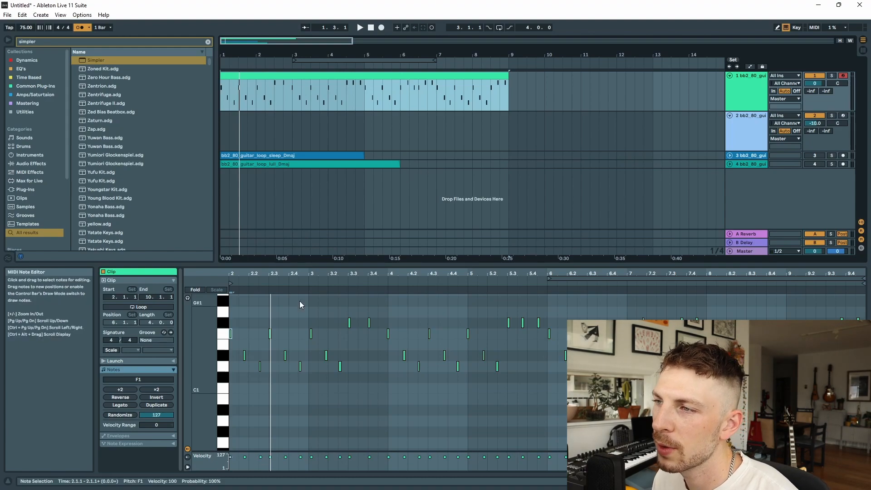
{"action": "left_click_drag", "start_coordinate": [409, 265], "coordinate": [411, 212]}
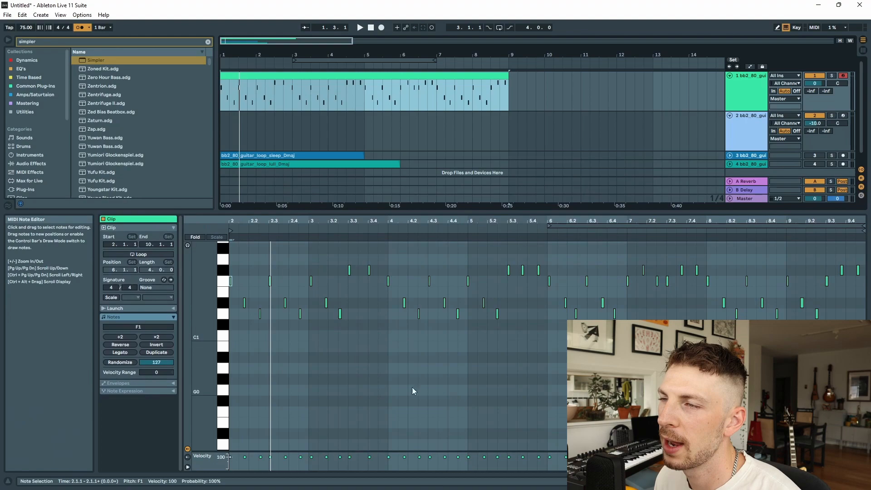
{"action": "left_click", "coordinate": [289, 345]}
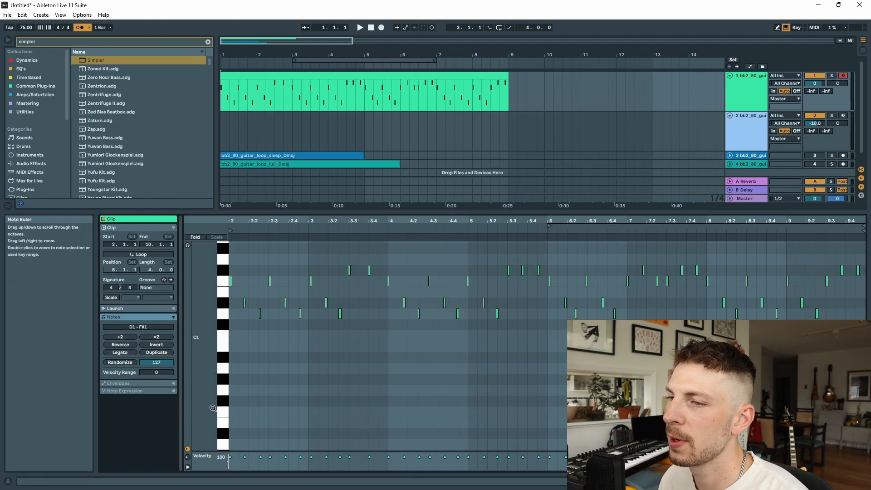
{"action": "mouse_move", "coordinate": [221, 413]}
{"action": "left_mouse_down"}
{"action": "mouse_move", "coordinate": [211, 322]}
{"action": "mouse_move", "coordinate": [221, 253]}
{"action": "mouse_move", "coordinate": [225, 356]}
{"action": "mouse_move", "coordinate": [223, 259]}
{"action": "left_mouse_up"}
{"action": "left_click", "coordinate": [221, 251]}
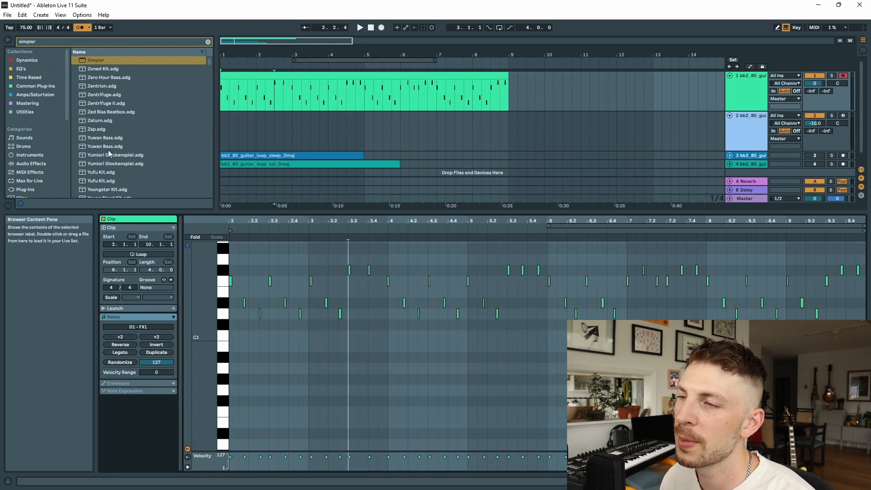
{"action": "scroll", "coordinate": [356, 281], "scroll_direction": "up", "scroll_amount": 6}
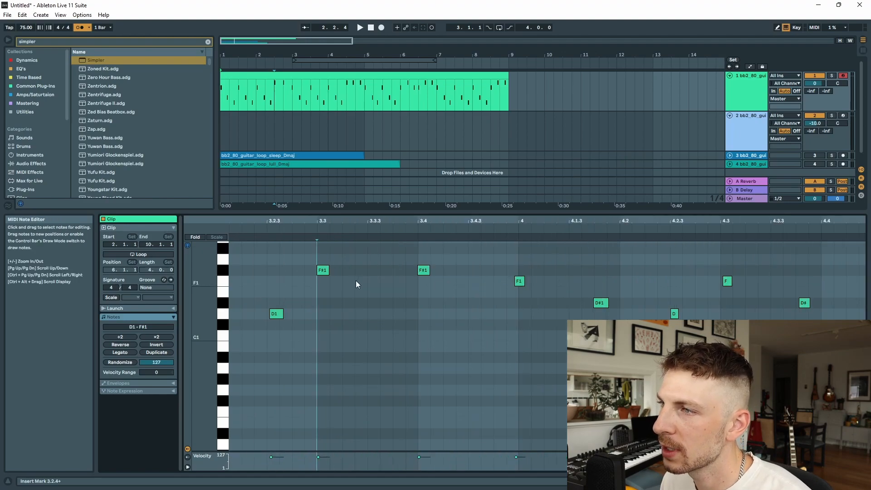
{"action": "scroll", "coordinate": [355, 281], "scroll_direction": "down", "scroll_amount": 3}
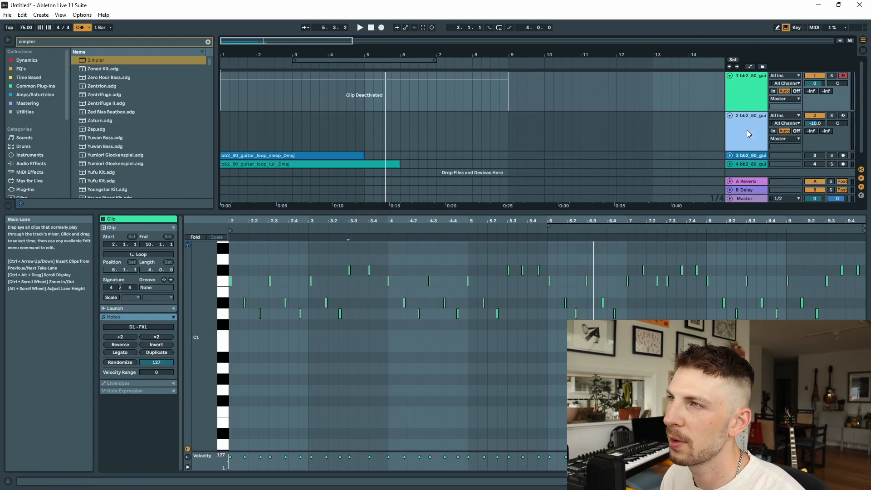
Step: Play the arrangement with the captured guitar clip deactivated and stop playback
{"action": "left_click", "coordinate": [360, 28]}
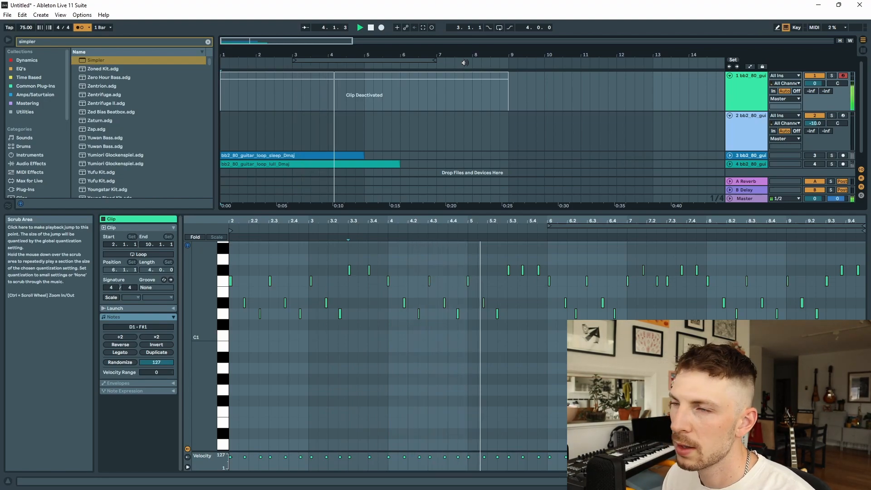
{"action": "key", "text": "space"}
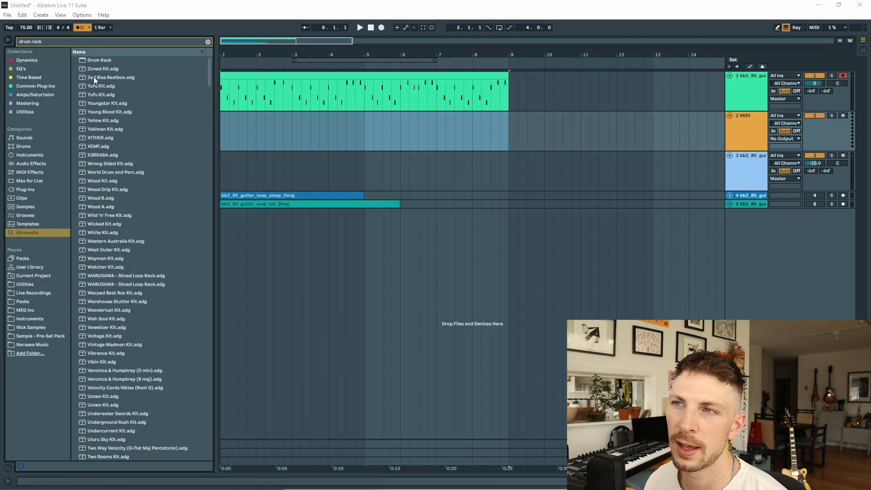
Step: Load an empty Drum Rack onto the new MIDI track and audition several preset drum kits in the browser
{"action": "double_click", "coordinate": [98, 60]}
{"action": "left_click", "coordinate": [111, 112]}
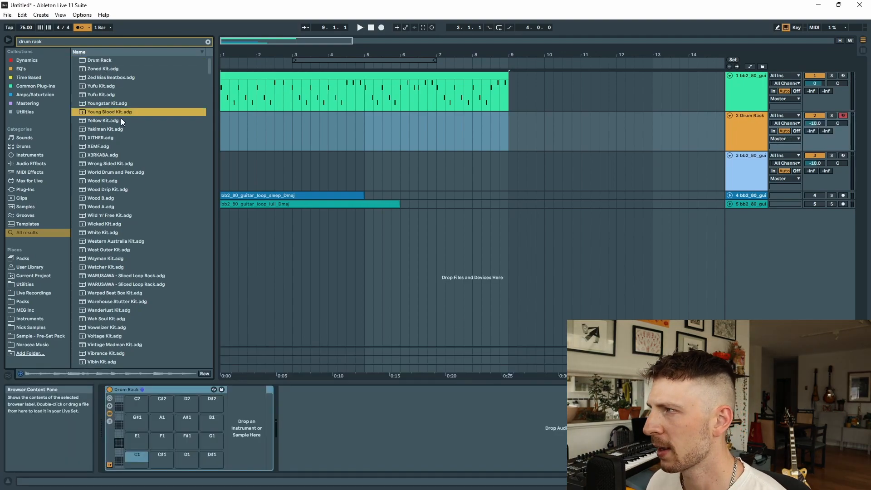
{"action": "left_click", "coordinate": [108, 87]}
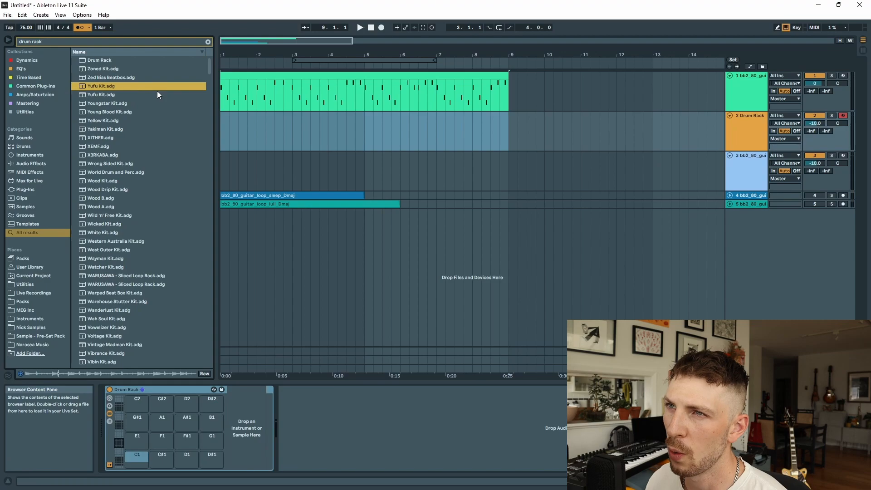
{"action": "key", "text": "Up"}
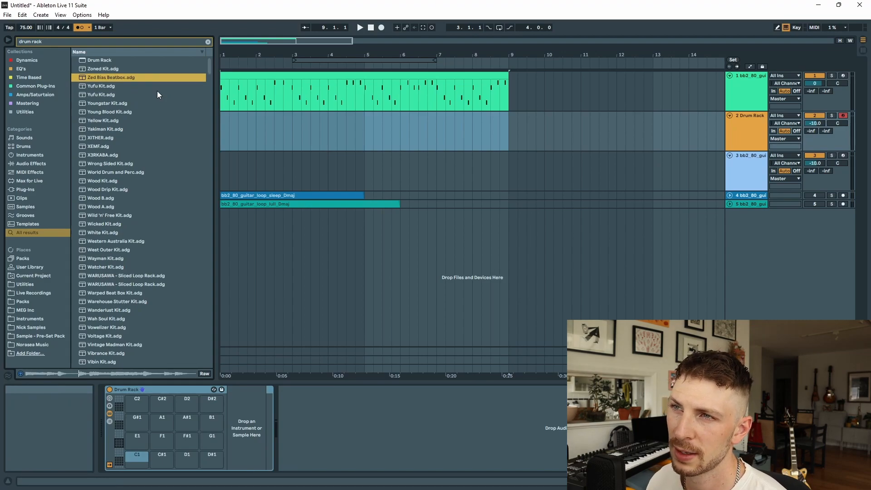
{"action": "key", "text": "Down"}
{"action": "key", "text": "Down"}
{"action": "key", "text": "Down"}
{"action": "key", "text": "Down"}
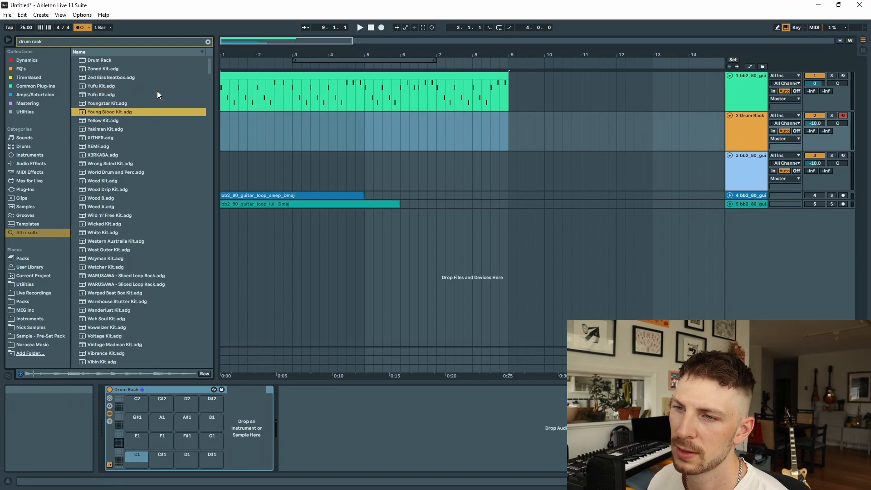
{"action": "key", "text": "Down"}
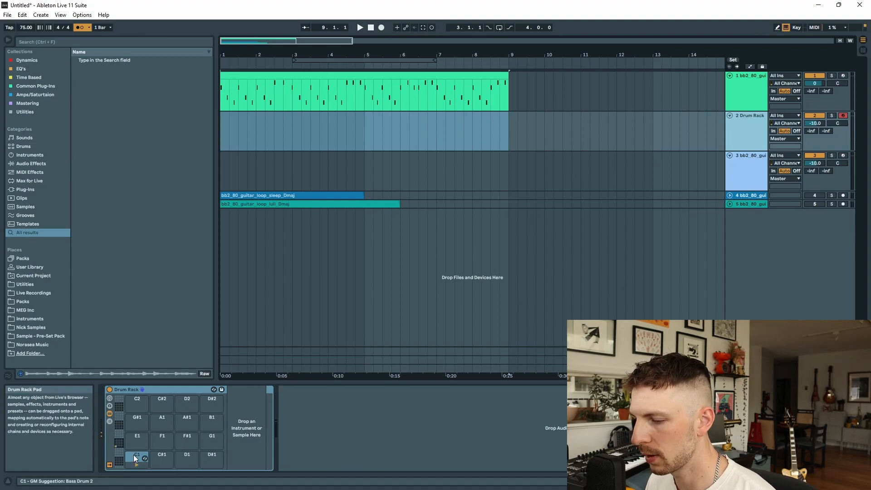
Step: Show the Drum Rack pads from C1 to D#2 and trigger several of them with the computer MIDI keyboard
{"action": "left_click", "coordinate": [111, 429]}
{"action": "key", "text": "a"}
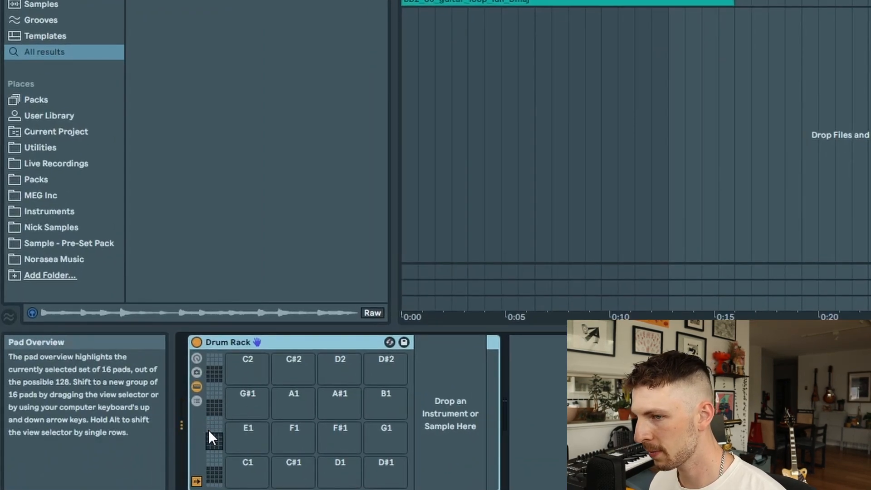
{"action": "key", "text": "a"}
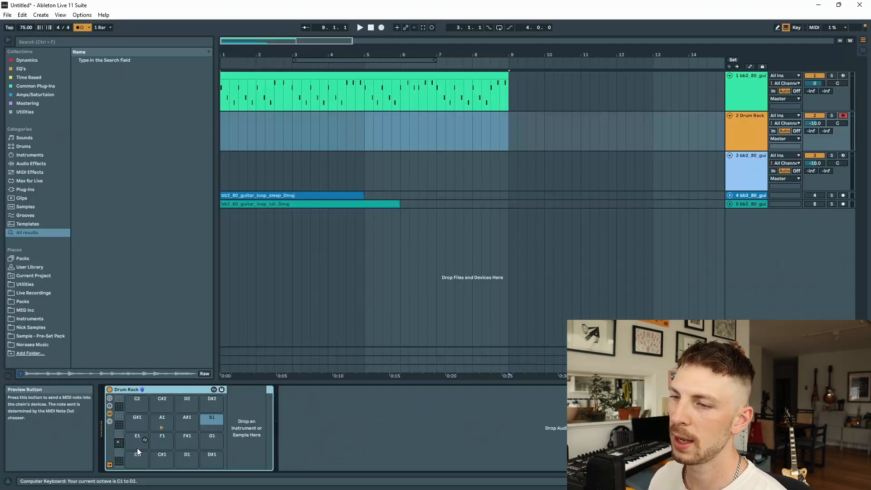
{"action": "key", "text": "d"}
{"action": "key", "text": "s"}
{"action": "key", "text": "a"}
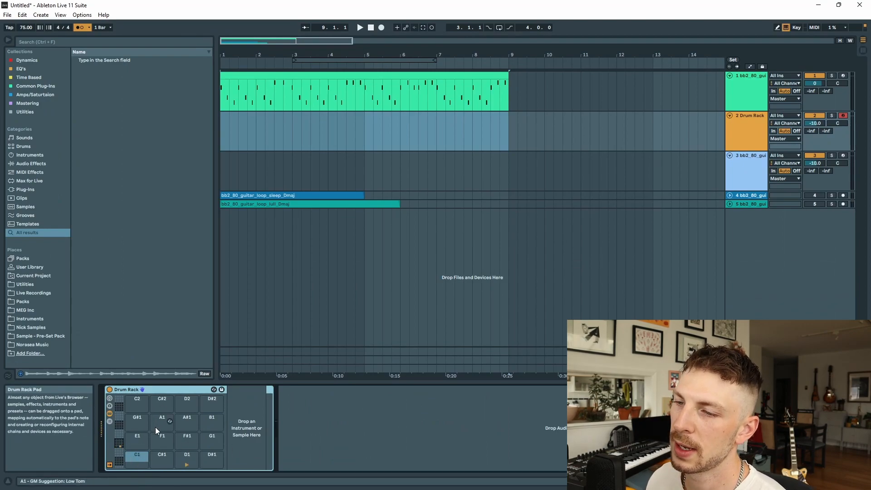
{"action": "key", "text": "g"}
{"action": "key", "text": "s"}
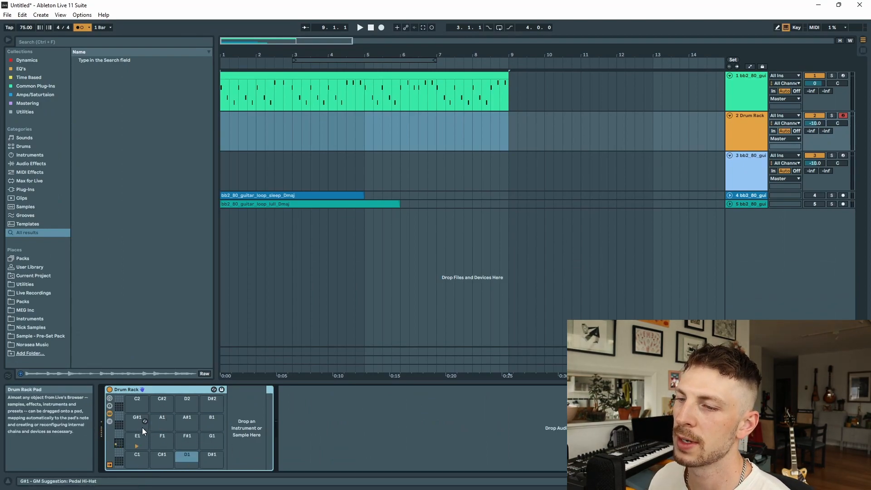
{"action": "key", "text": "a"}
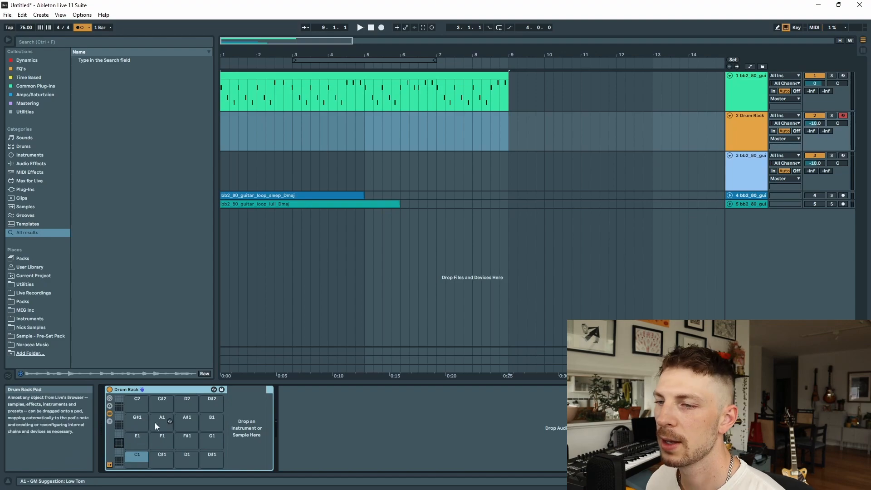
Step: Shift the computer MIDI keyboard's octave down and up, return it to the C1 range and trigger the C1 pad
{"action": "key", "text": "z"}
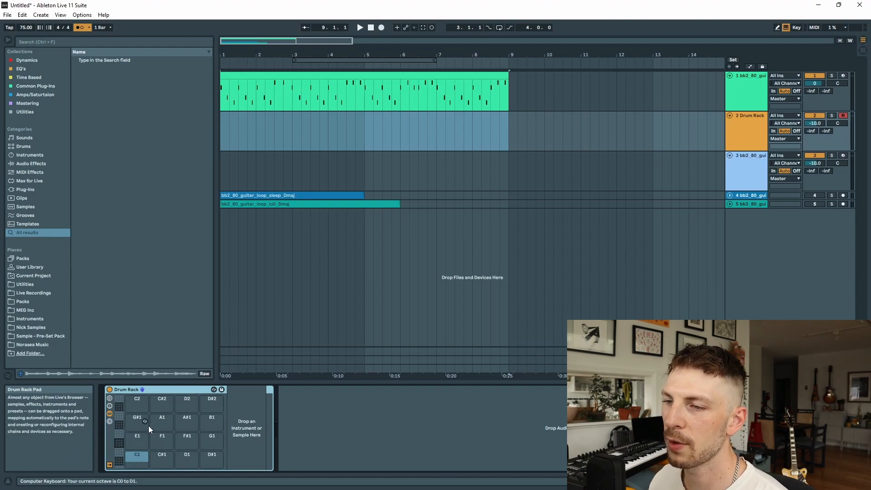
{"action": "key", "text": "x"}
{"action": "key", "text": "x"}
{"action": "key", "text": "x"}
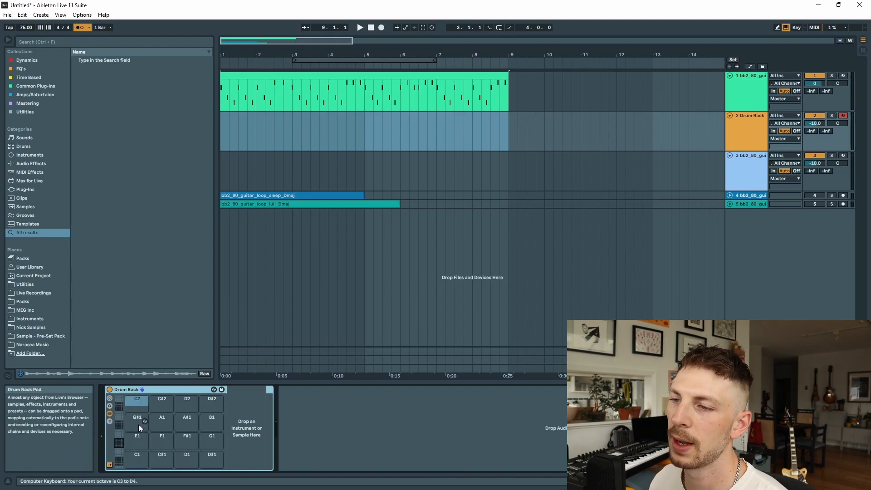
{"action": "key", "text": "x"}
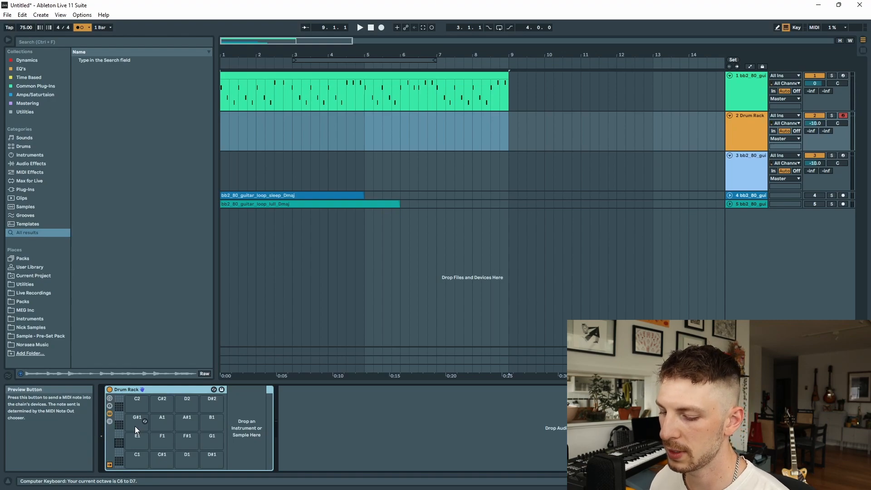
{"action": "key", "text": "x"}
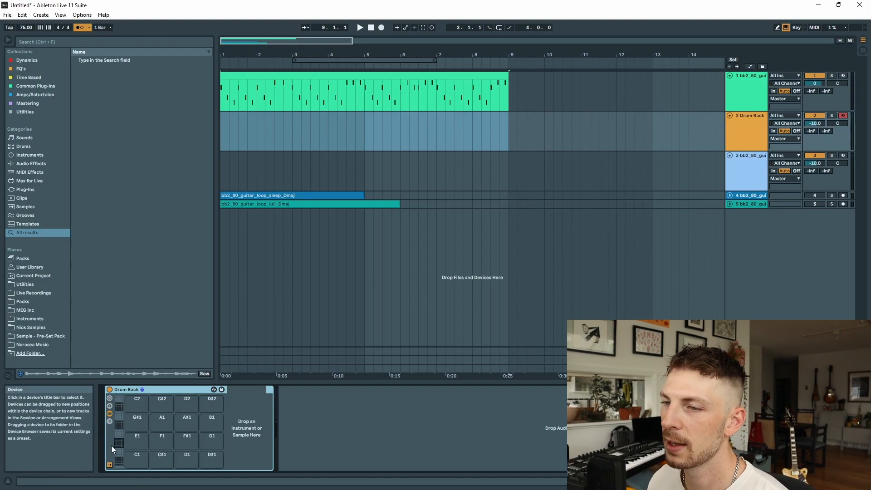
{"action": "key", "text": "z"}
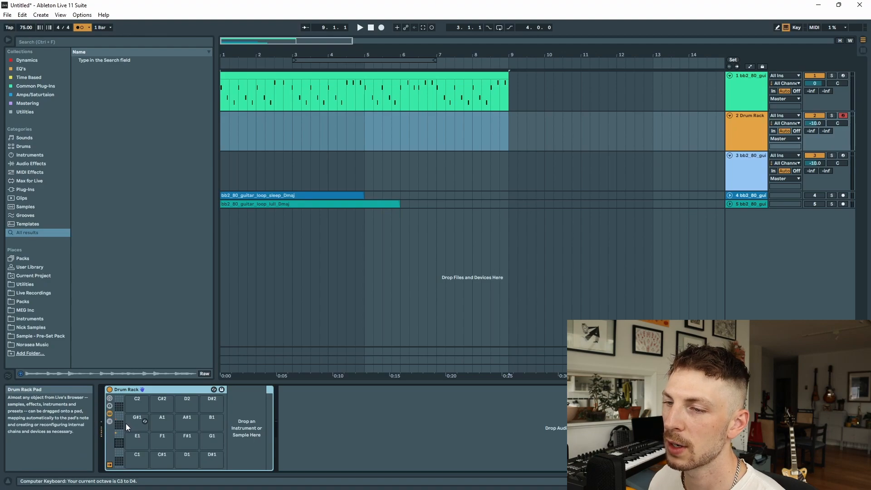
{"action": "key", "text": "z"}
{"action": "key", "text": "a"}
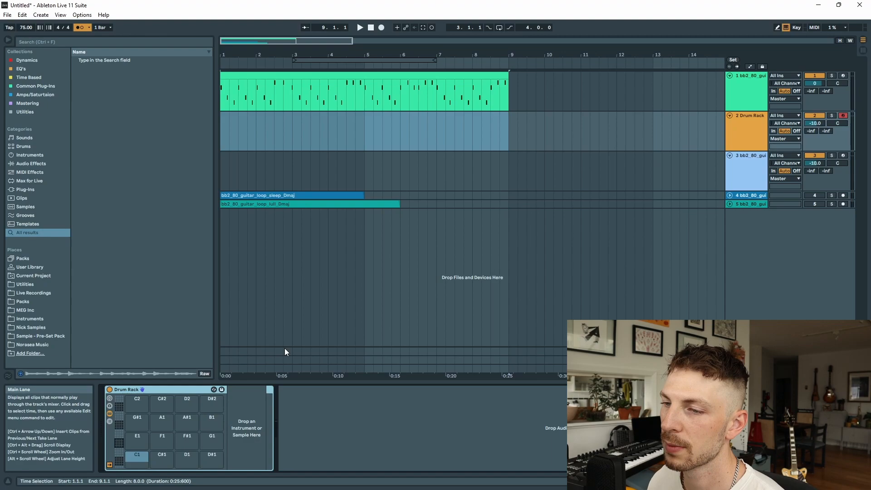
Step: Search the browser for "kick" and preview the te_kick.wav sample
{"action": "key", "text": "ctrl+f"}
{"action": "type", "text": "kick"}
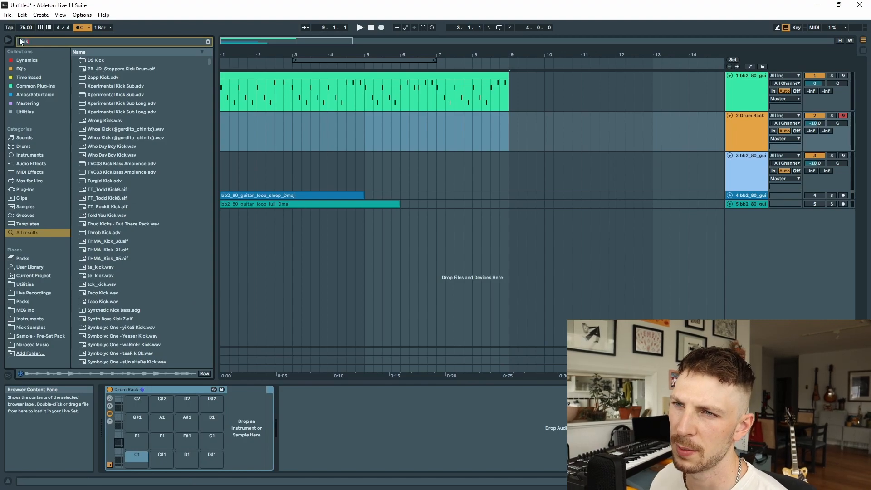
{"action": "left_click", "coordinate": [101, 267]}
Step: Loop the eight-bar guitar clip on the first track and start playback
{"action": "left_click", "coordinate": [336, 76]}
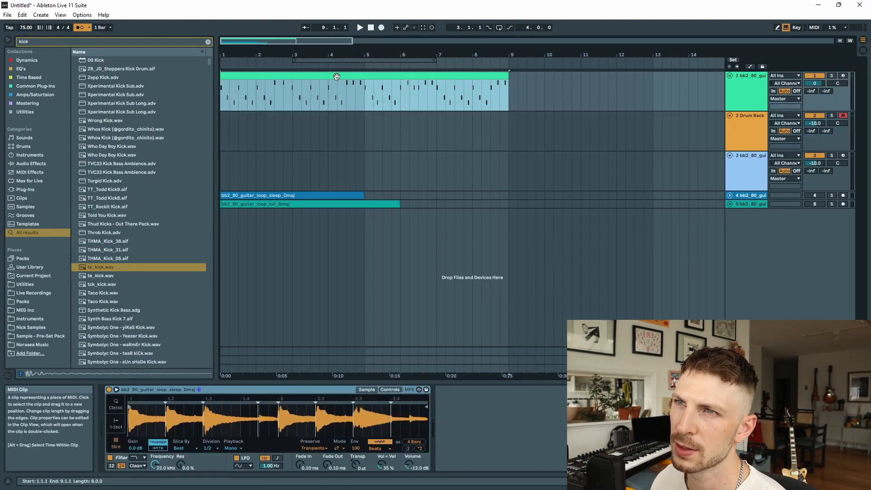
{"action": "key", "text": "ctrl+l"}
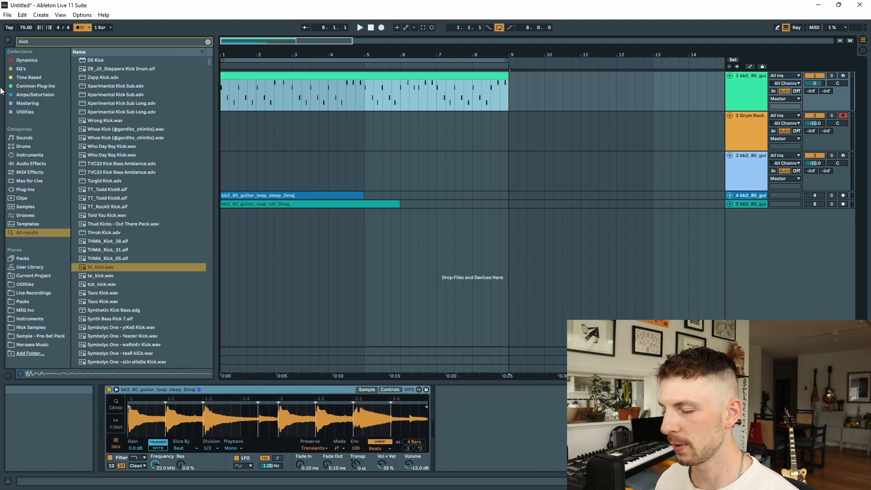
{"action": "left_click", "coordinate": [360, 27]}
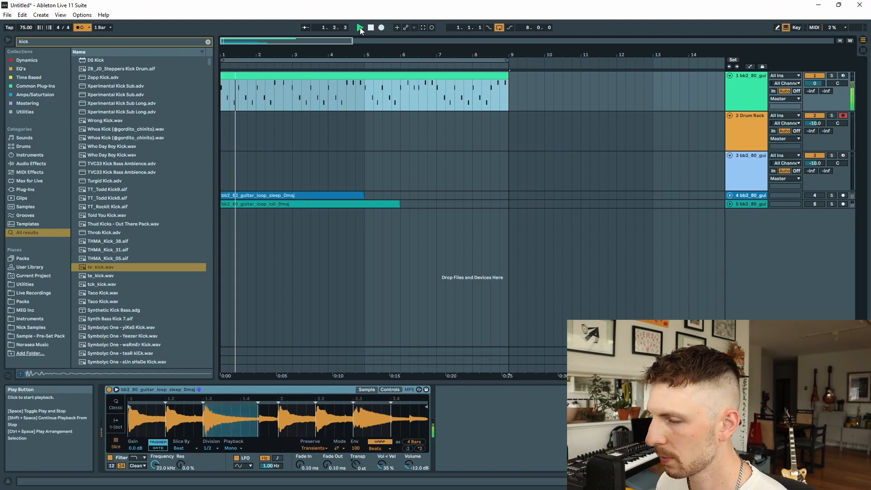
Step: Audition the kick samples one after another against the guitar loop, from te_kick.wav down past Symbolyc One - Mondo Kick.wav
{"action": "left_click", "coordinate": [99, 275]}
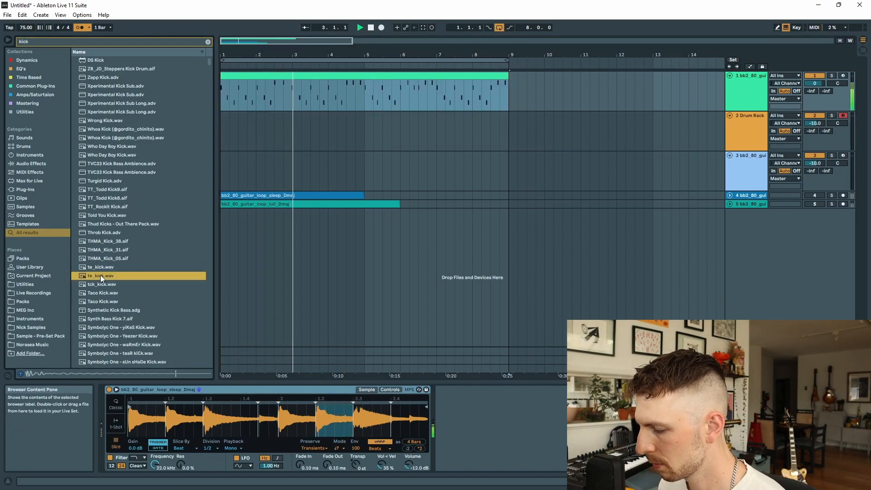
{"action": "key", "text": "Down"}
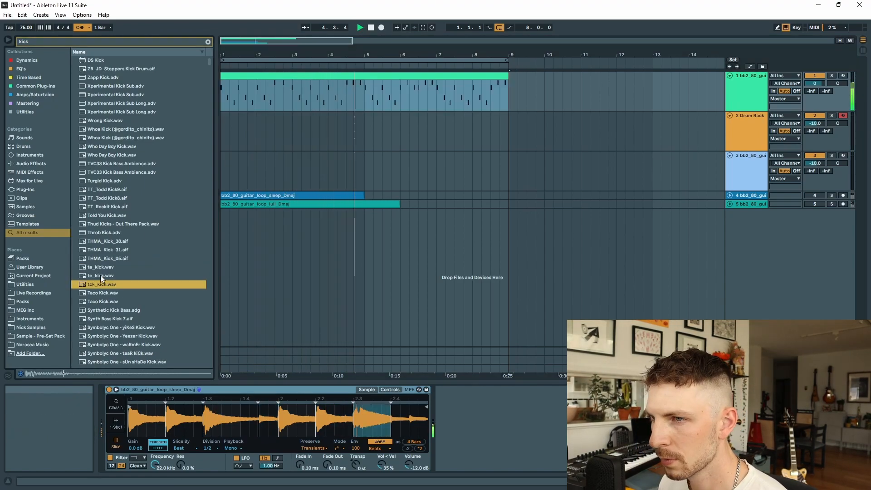
{"action": "key", "text": "Down"}
{"action": "key", "text": "Down"}
{"action": "key", "text": "Down"}
{"action": "key", "text": "Down"}
{"action": "key", "text": "Down"}
{"action": "key", "text": "Down"}
{"action": "key", "text": "Down"}
{"action": "key", "text": "Down"}
{"action": "key", "text": "Down"}
{"action": "key", "text": "Down"}
{"action": "key", "text": "Down"}
{"action": "key", "text": "Down"}
{"action": "key", "text": "Down"}
{"action": "key", "text": "Down"}
{"action": "key", "text": "Down"}
{"action": "key", "text": "Down"}
{"action": "key", "text": "Down"}
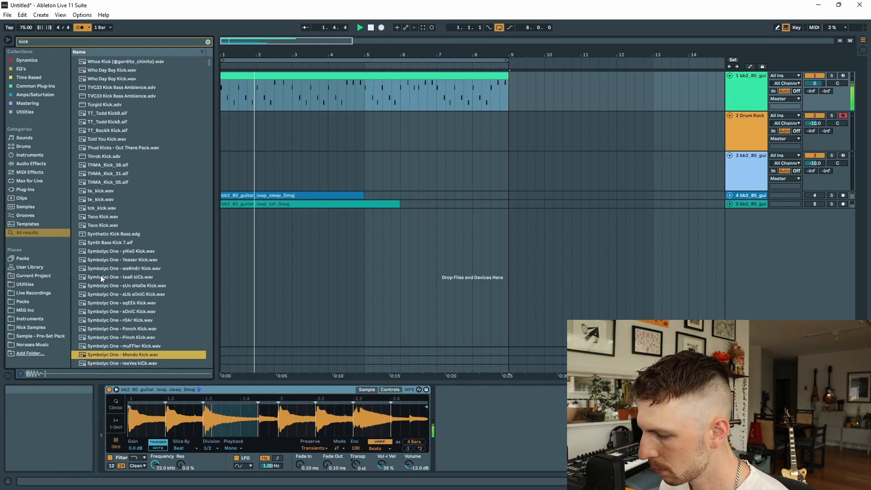
{"action": "key", "text": "Down"}
{"action": "key", "text": "Down"}
{"action": "key", "text": "Down"}
{"action": "key", "text": "Down"}
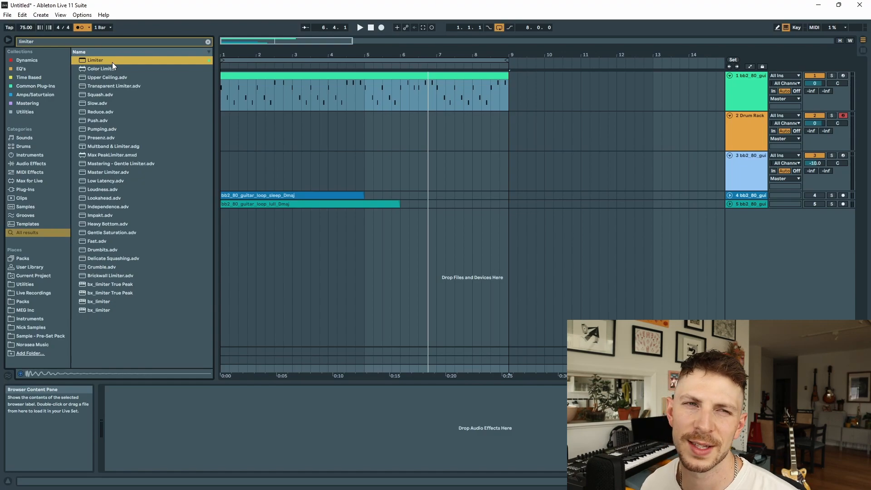
Step: Add the Limiter to the empty audio effects chain and unfold the device
{"action": "left_click_drag", "start_coordinate": [160, 61], "coordinate": [138, 387]}
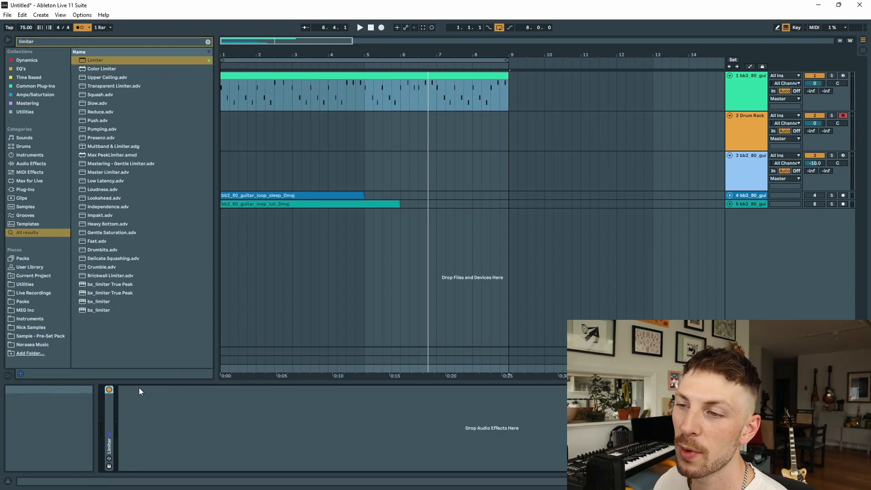
{"action": "double_click", "coordinate": [110, 423]}
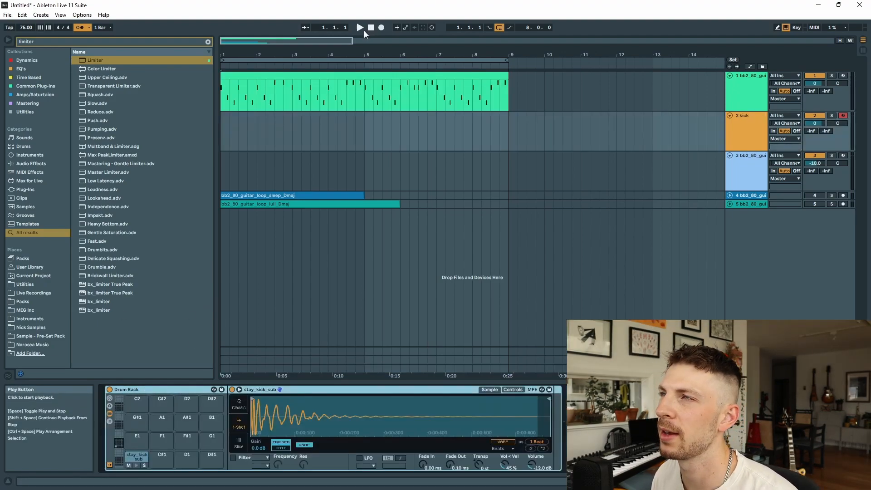
Step: Search the browser for "snare" and preview Who Dat Boi Snare.wav together with the guitar loop
{"action": "left_click", "coordinate": [207, 42]}
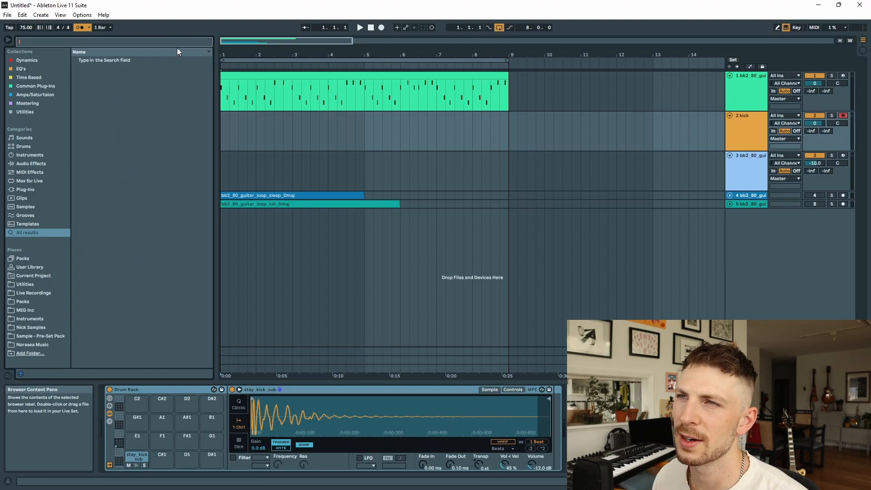
{"action": "type", "text": "snare"}
{"action": "left_click", "coordinate": [122, 104]}
{"action": "key", "text": "space"}
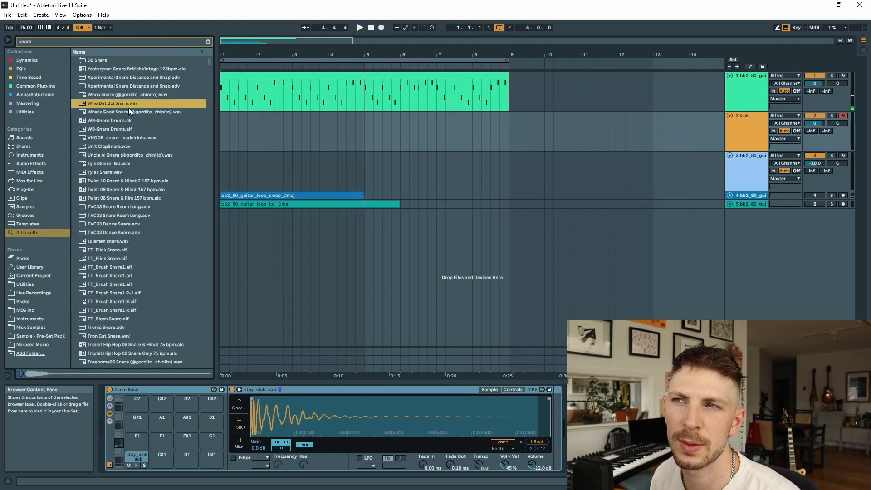
Step: Audition the snare samples down to VHOOR_snare_madeirinha.wav and play the guitar loop against it
{"action": "key", "text": "Down"}
{"action": "key", "text": "Down"}
{"action": "key", "text": "Down"}
{"action": "key", "text": "Down"}
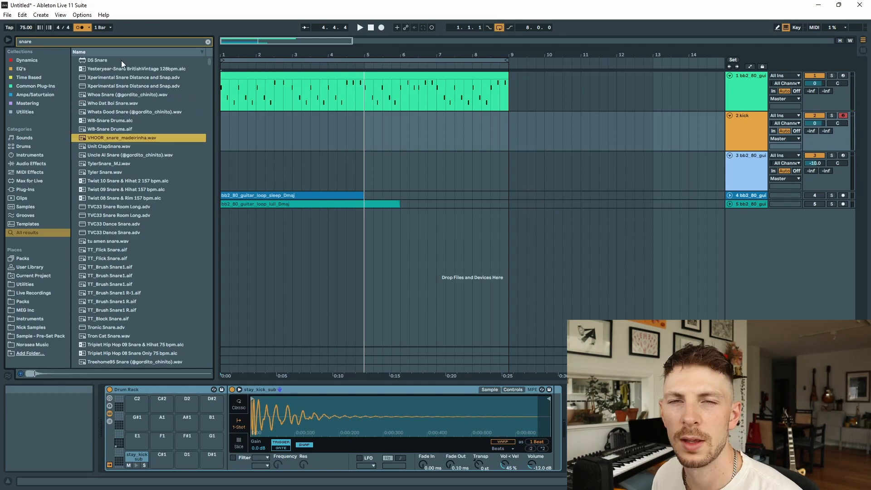
{"action": "key", "text": "Up"}
{"action": "key", "text": "Down"}
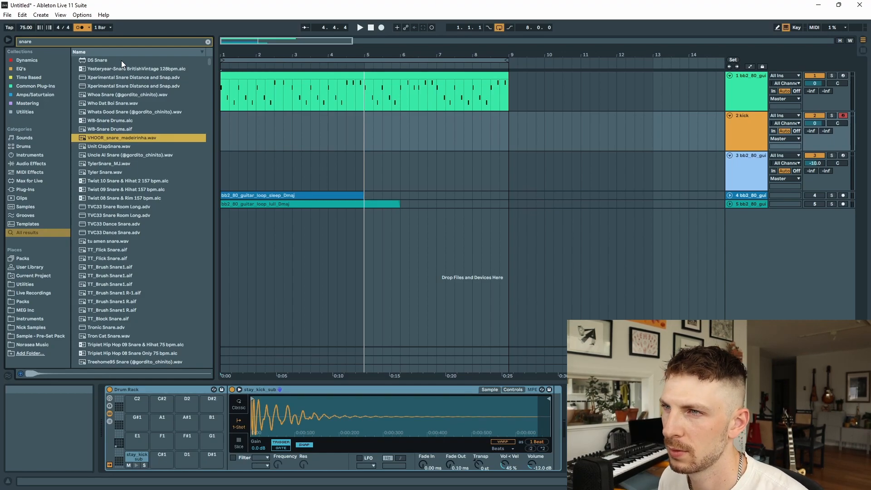
{"action": "key", "text": "space"}
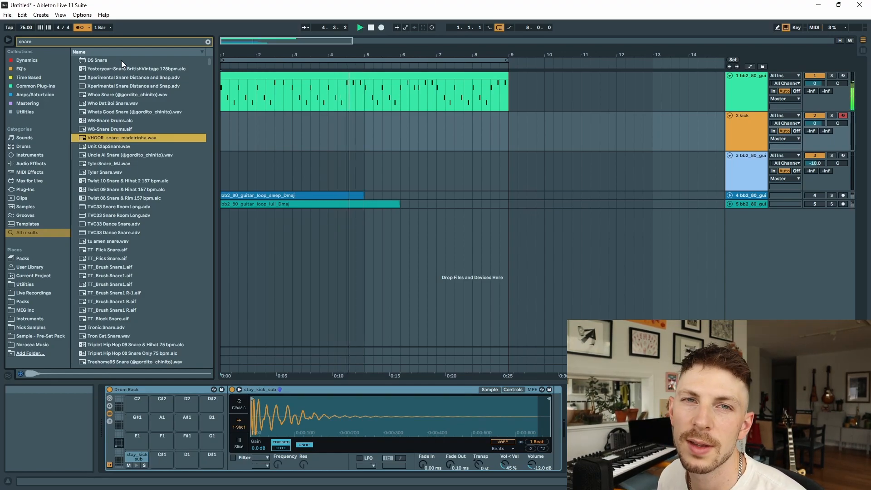
{"action": "key", "text": "space"}
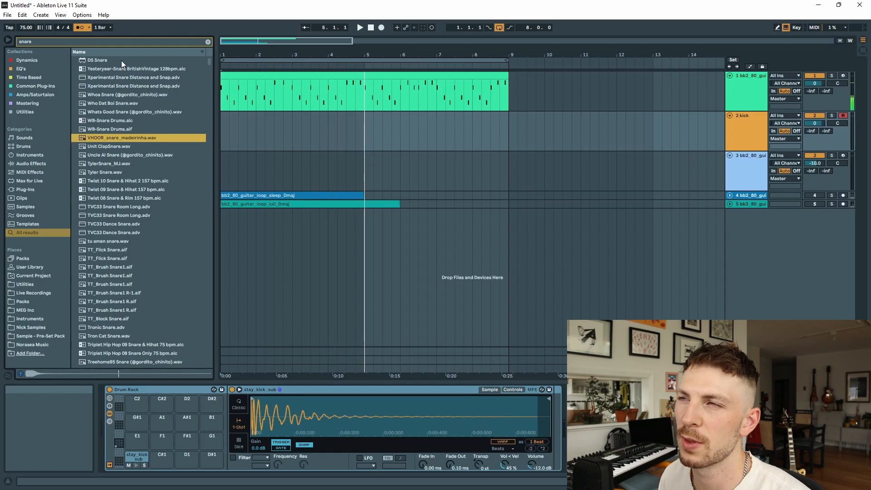
Step: Load the Whats Good Snare sample onto the Drum Rack's C#1 pad beside the kick and start playback
{"action": "left_click", "coordinate": [127, 111]}
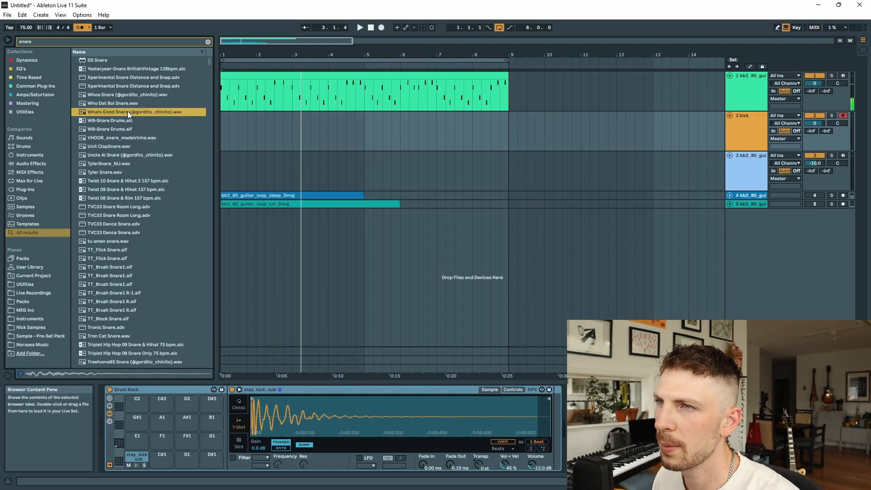
{"action": "left_click_drag", "start_coordinate": [127, 110], "coordinate": [757, 145]}
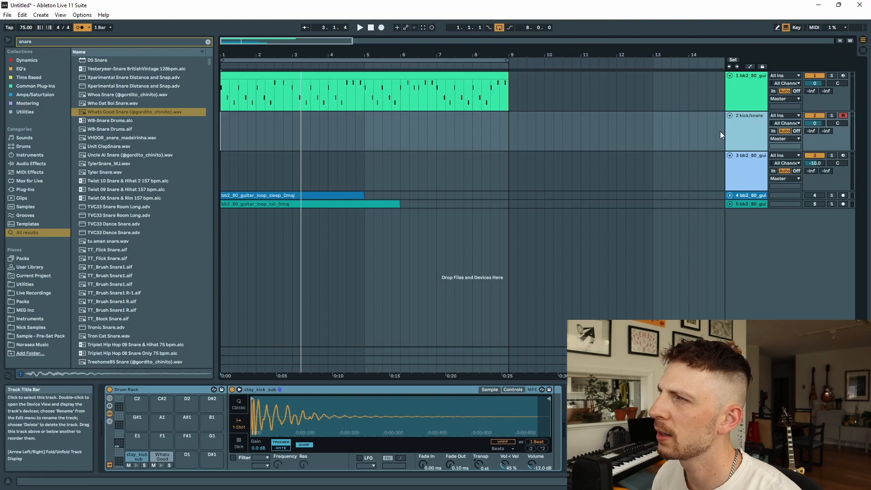
{"action": "key", "text": "space"}
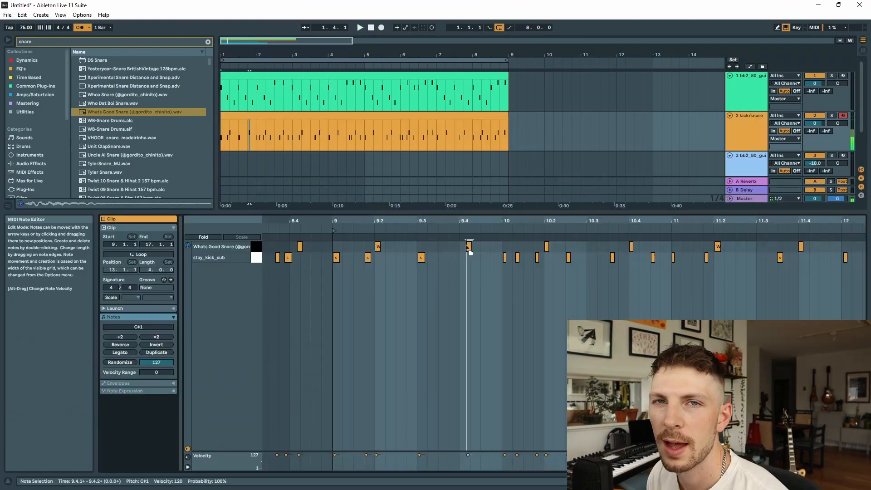
Step: Nudge the snare note near 9.4 onto the beat and move the first kick note of bar 2 onto the bar line
{"action": "left_click", "coordinate": [466, 247]}
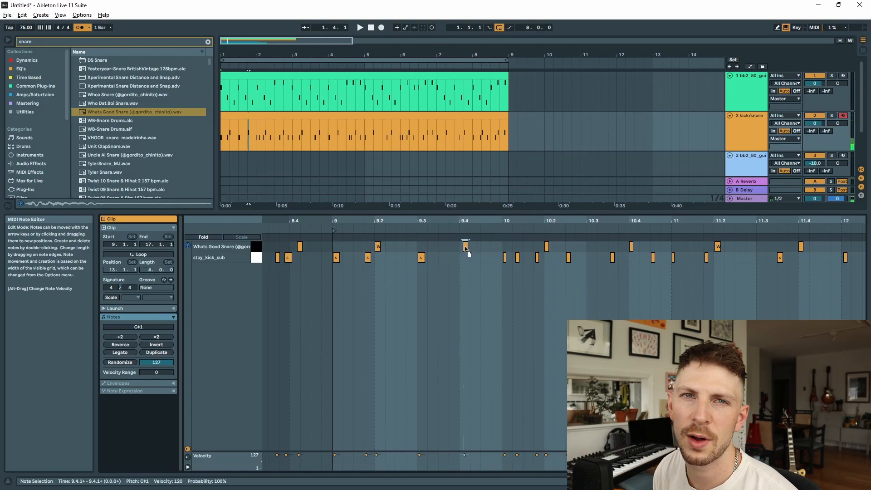
{"action": "left_click_drag", "start_coordinate": [466, 249], "coordinate": [463, 249]}
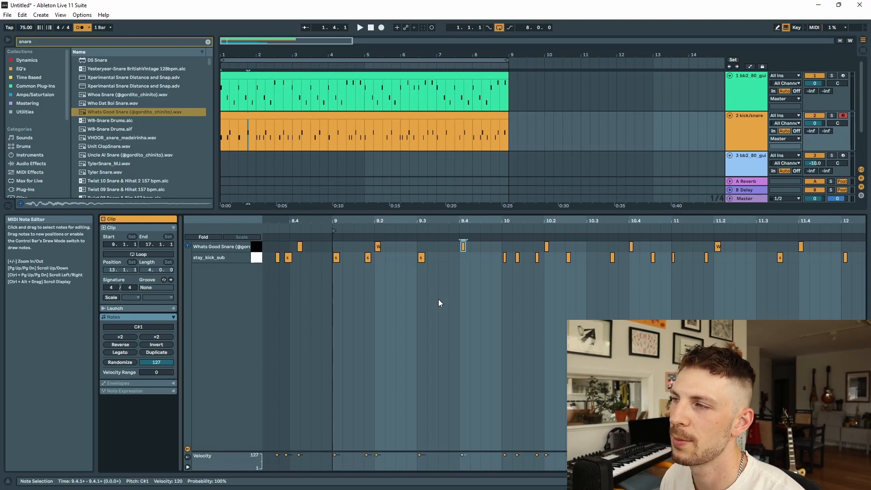
{"action": "double_click", "coordinate": [443, 257]}
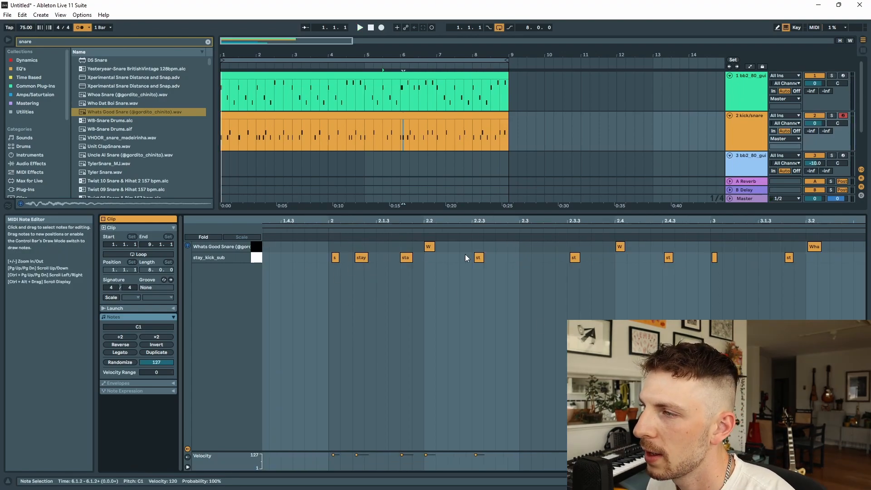
{"action": "left_click", "coordinate": [335, 259]}
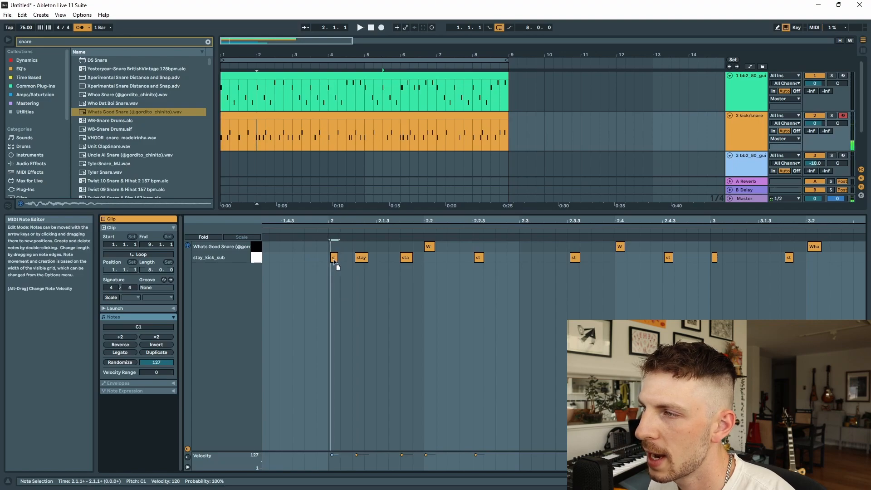
{"action": "left_click_drag", "start_coordinate": [335, 262], "coordinate": [328, 273]}
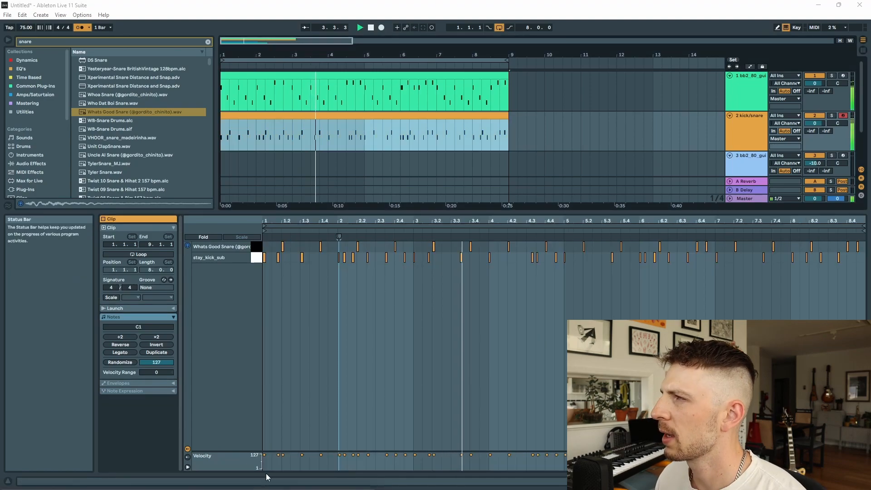
Step: Insert a new MIDI track directly below the kick/snare track and select it
{"action": "left_click", "coordinate": [359, 189]}
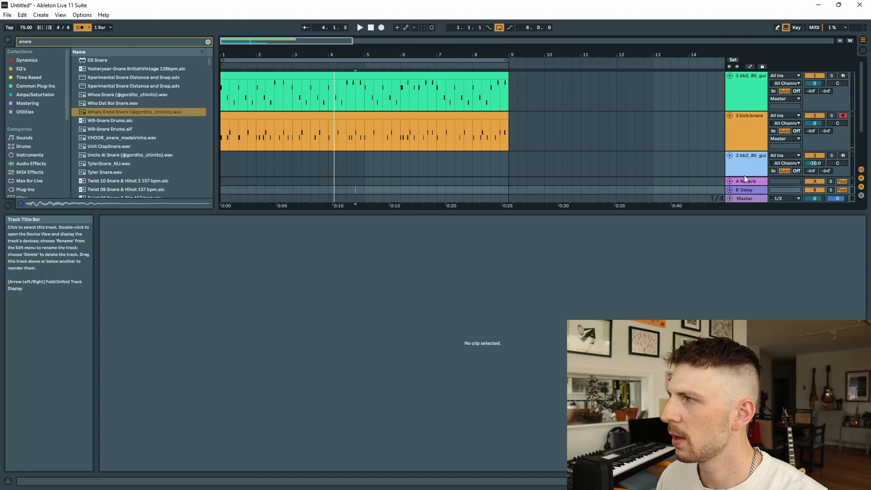
{"action": "left_click", "coordinate": [748, 156]}
{"action": "left_click", "coordinate": [748, 122]}
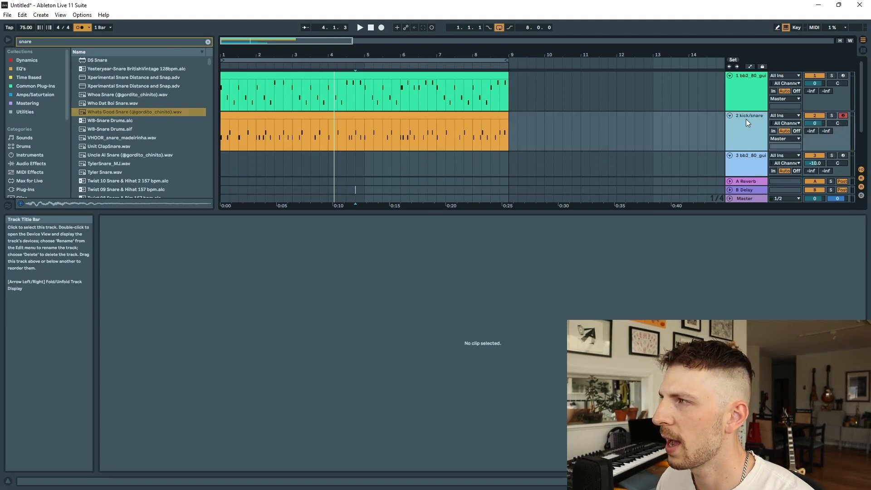
{"action": "key", "text": "ctrl+shift+t"}
{"action": "scroll", "coordinate": [737, 147], "scroll_direction": "down", "scroll_amount": 1}
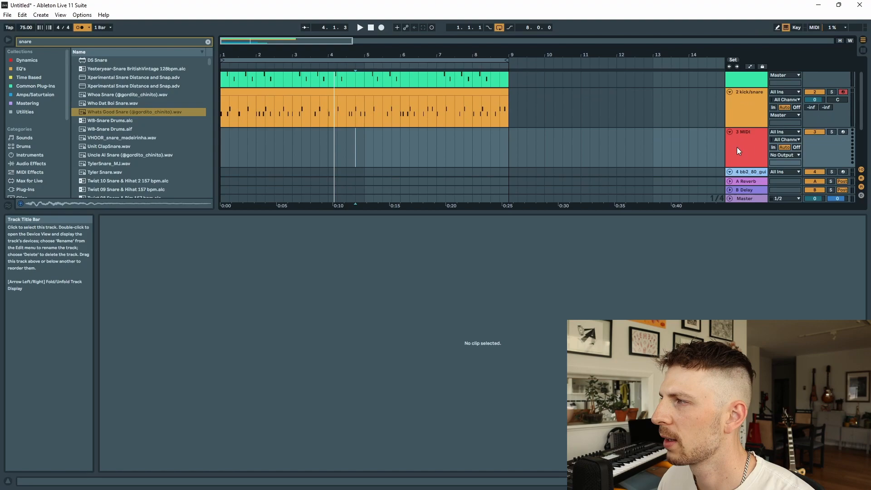
{"action": "right_click", "coordinate": [744, 145]}
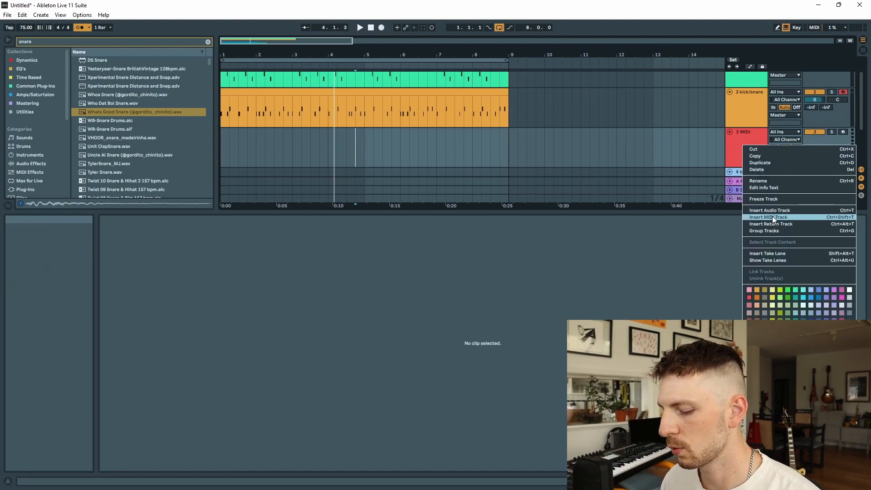
{"action": "left_click", "coordinate": [750, 135]}
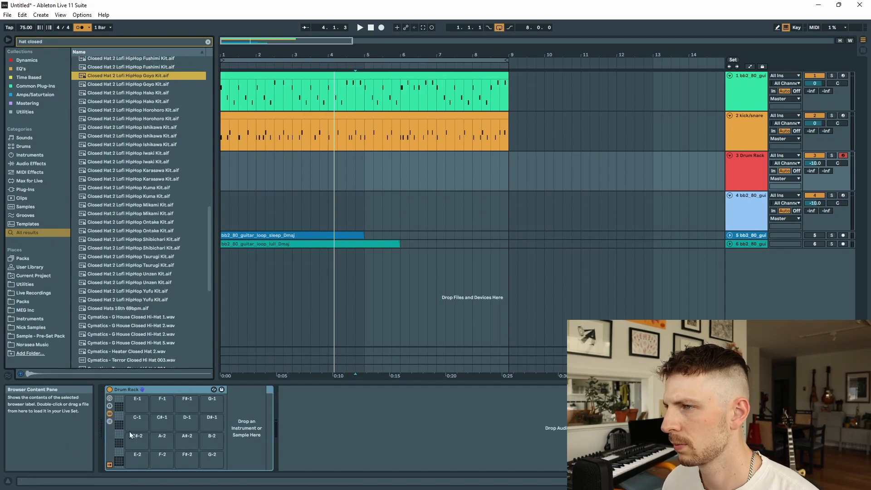
Step: Capture the played closed hat pattern as a clip on the third track and copy it to bars 1 to 5
{"action": "left_click_drag", "start_coordinate": [130, 432], "coordinate": [111, 431]}
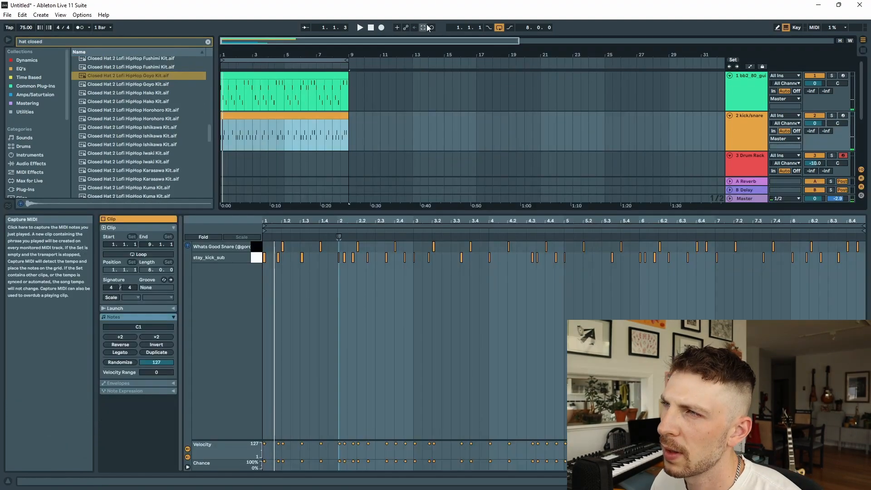
{"action": "left_click_drag", "start_coordinate": [296, 96], "coordinate": [296, 154]}
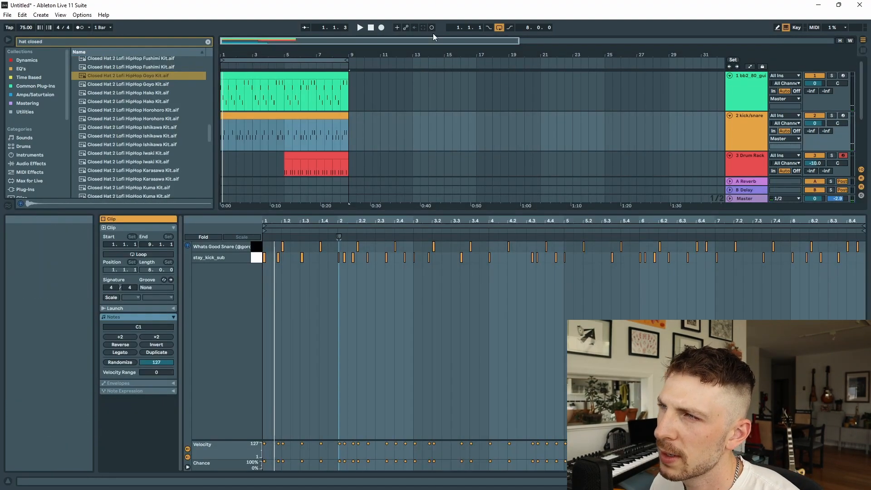
{"action": "left_click_drag", "start_coordinate": [301, 119], "coordinate": [238, 140]}
{"action": "left_click", "coordinate": [290, 118]}
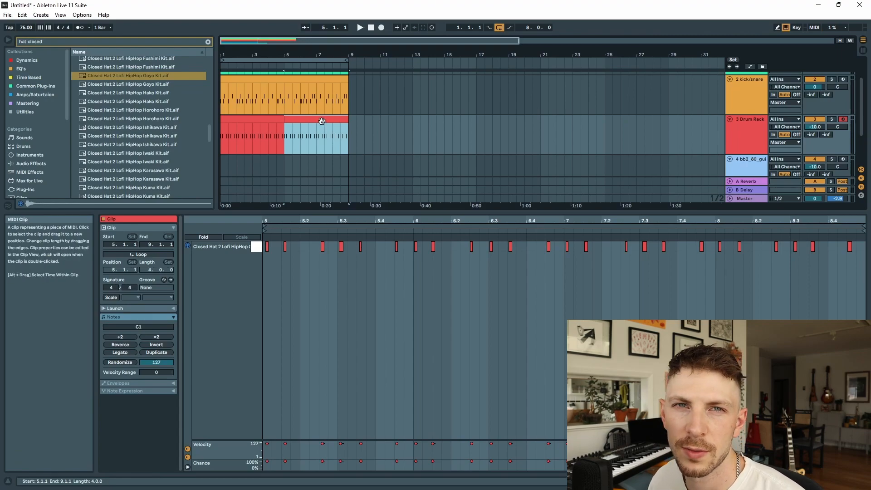
Step: Set the closed hat clip's Velocity Range to -30, play it and select individual velocity markers
{"action": "left_click", "coordinate": [233, 119]}
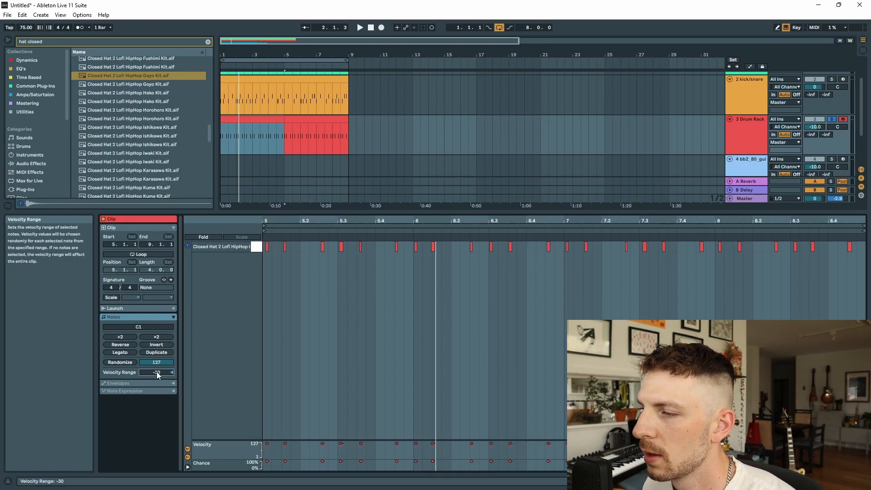
{"action": "key", "text": "space"}
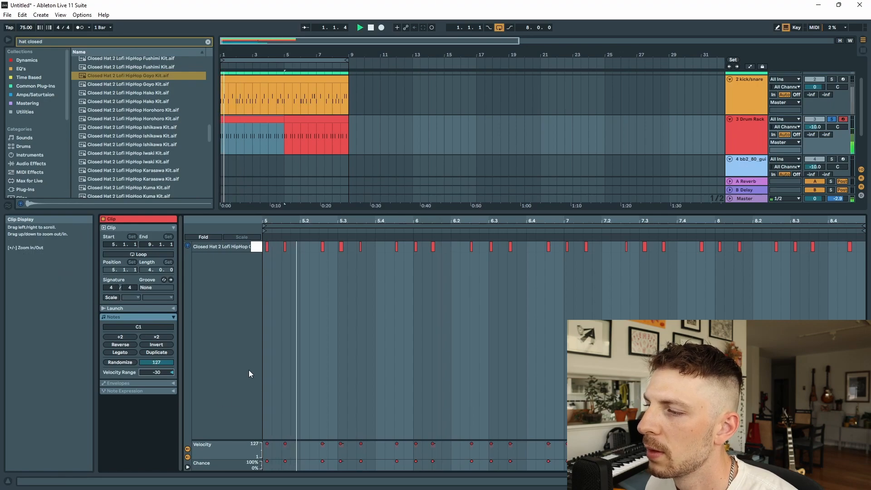
{"action": "left_click", "coordinate": [341, 444]}
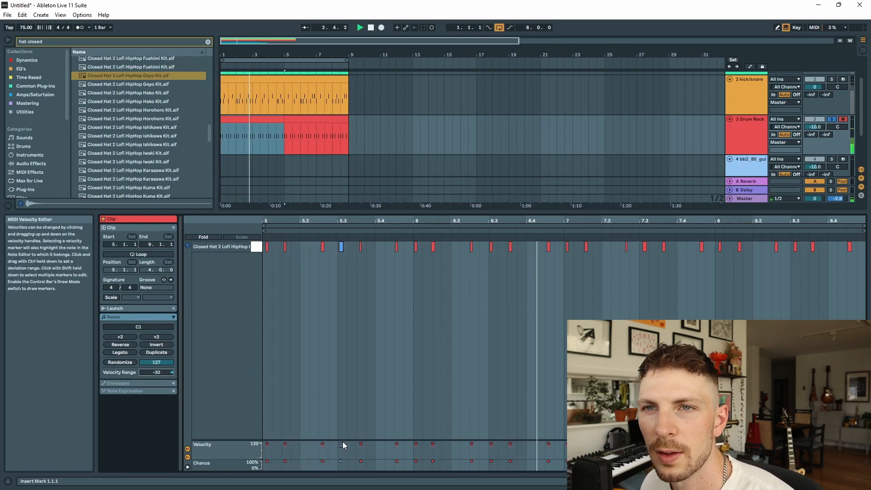
{"action": "left_click", "coordinate": [349, 450]}
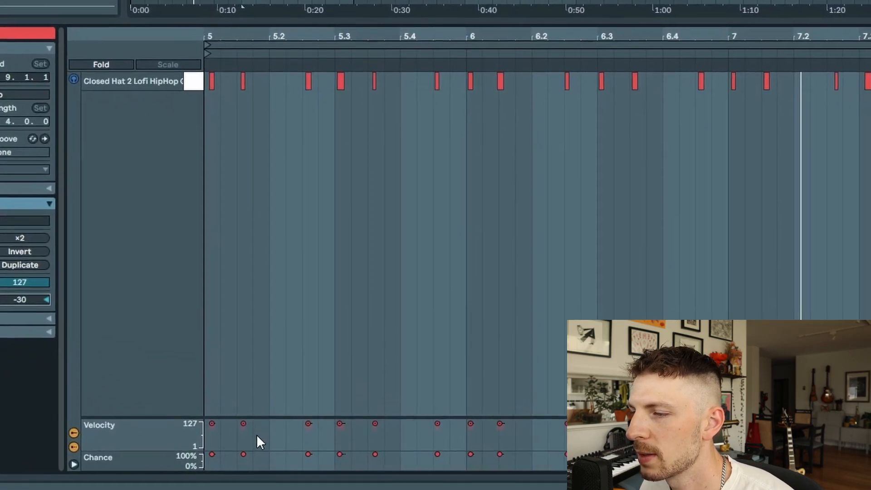
{"action": "left_click", "coordinate": [244, 423]}
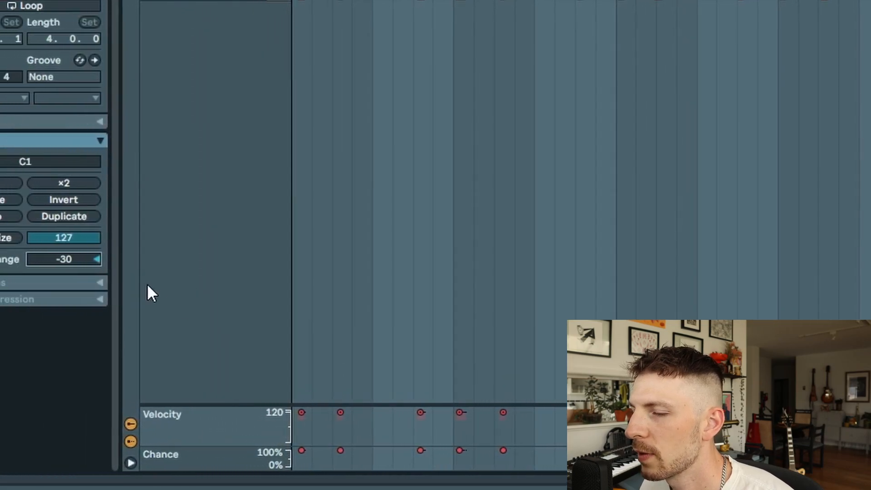
Step: Try a Velocity Range of -127 on the closed hat notes, settle on -34 for the clip and play it
{"action": "left_click_drag", "start_coordinate": [74, 260], "coordinate": [73, 314]}
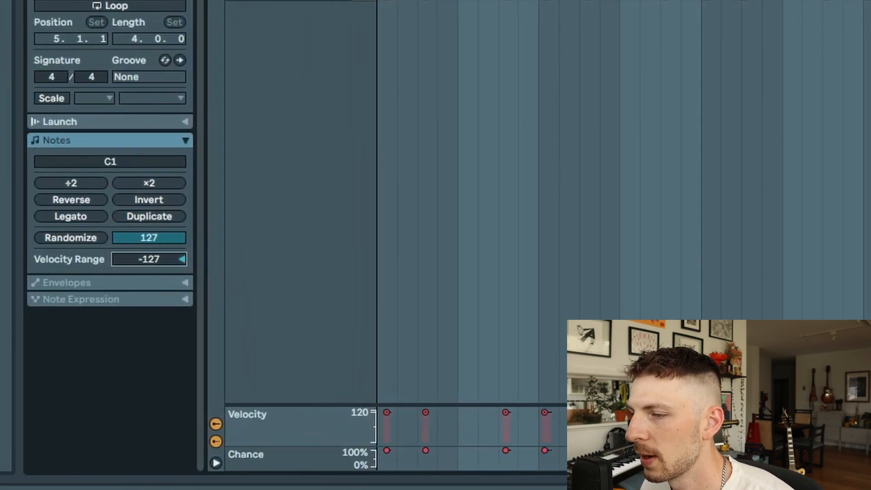
{"action": "left_click_drag", "start_coordinate": [145, 303], "coordinate": [145, 299]}
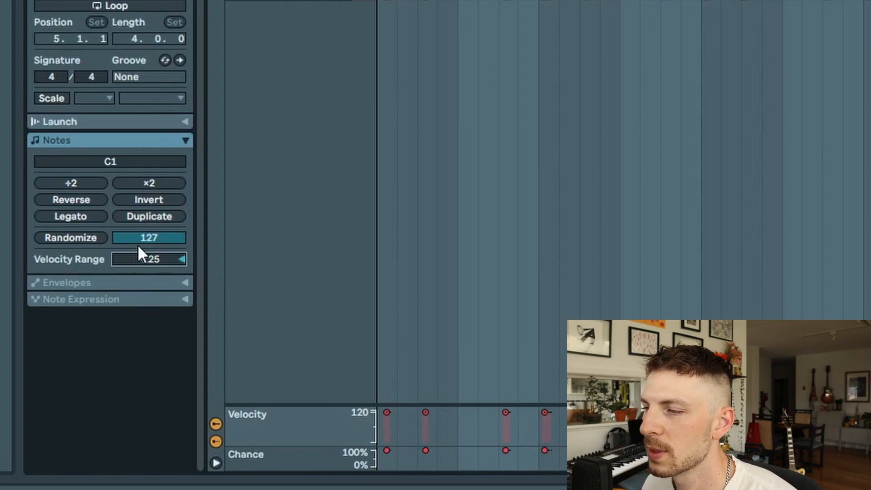
{"action": "left_click", "coordinate": [547, 429]}
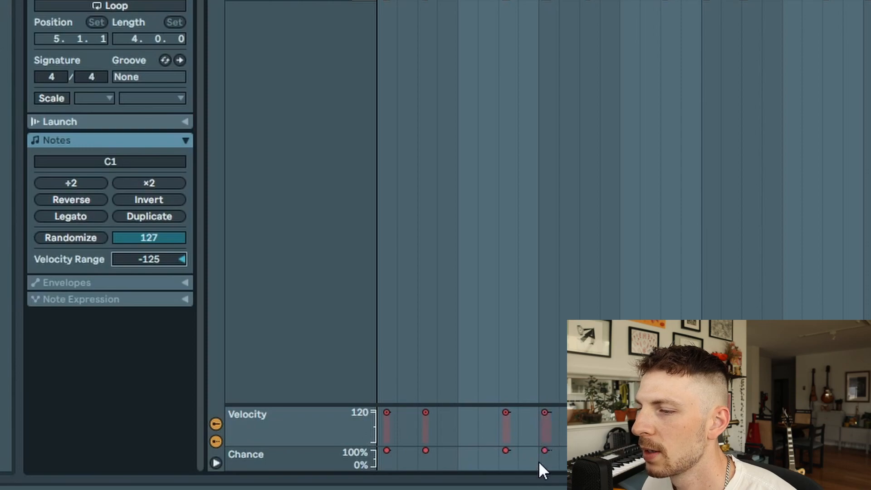
{"action": "mouse_move", "coordinate": [387, 439]}
{"action": "left_mouse_down"}
{"action": "mouse_move", "coordinate": [387, 458]}
{"action": "mouse_move", "coordinate": [387, 449]}
{"action": "left_mouse_up"}
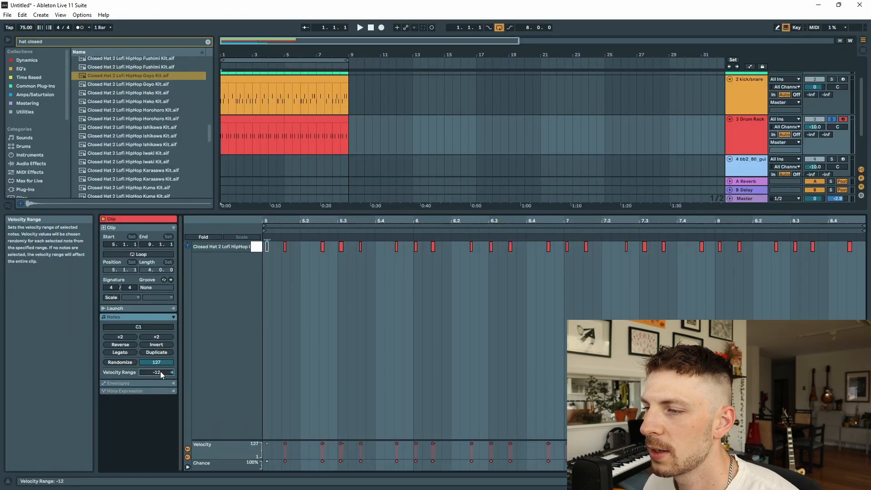
{"action": "left_click_drag", "start_coordinate": [161, 374], "coordinate": [162, 383]}
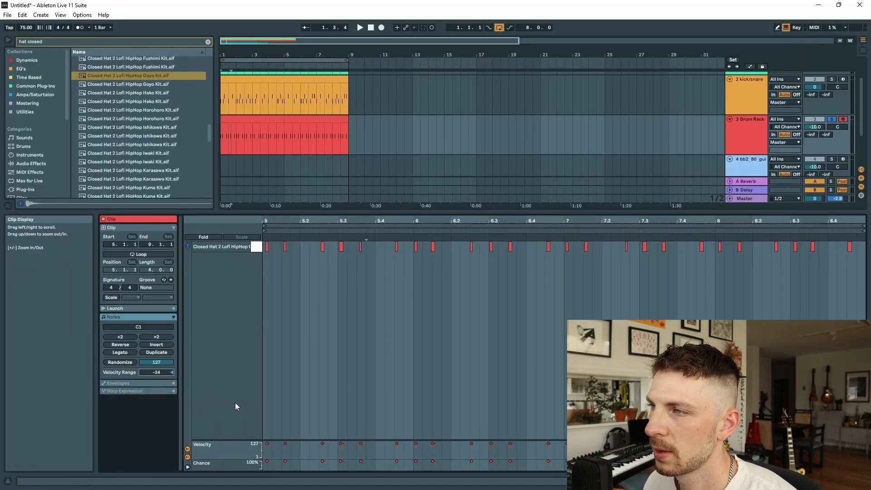
{"action": "key", "text": "space"}
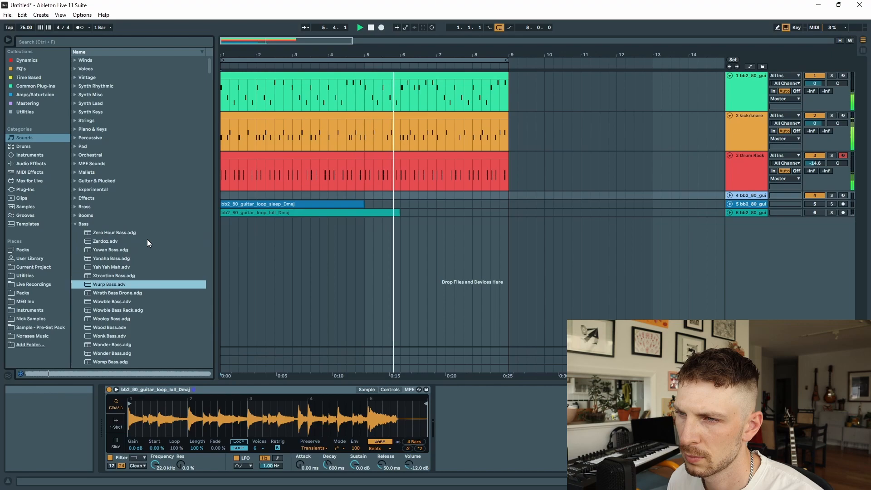
Step: Audition the bass presets that follow Wurp Bass in the Sounds library
{"action": "key", "text": "Down"}
{"action": "key", "text": "Down"}
{"action": "key", "text": "Down"}
{"action": "key", "text": "Down"}
{"action": "key", "text": "Down"}
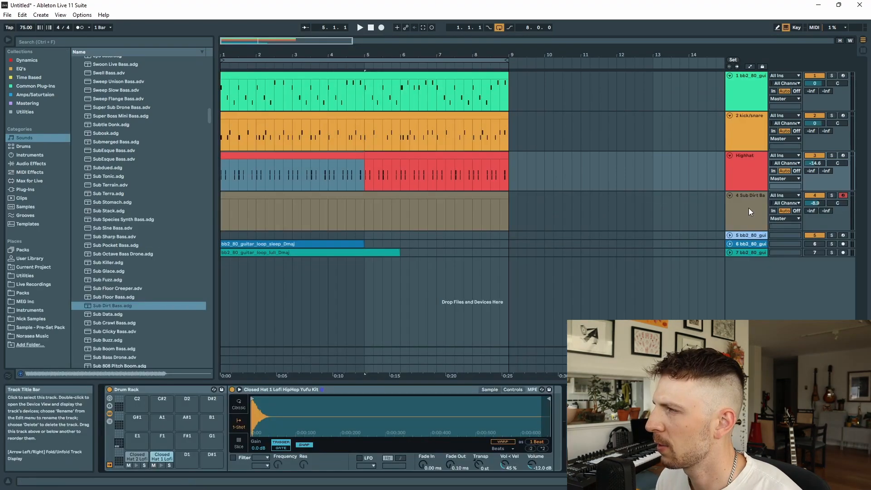
Step: Open the empty clip on the Sub Dirt Bass track and set its scale to D Major
{"action": "left_click", "coordinate": [748, 207]}
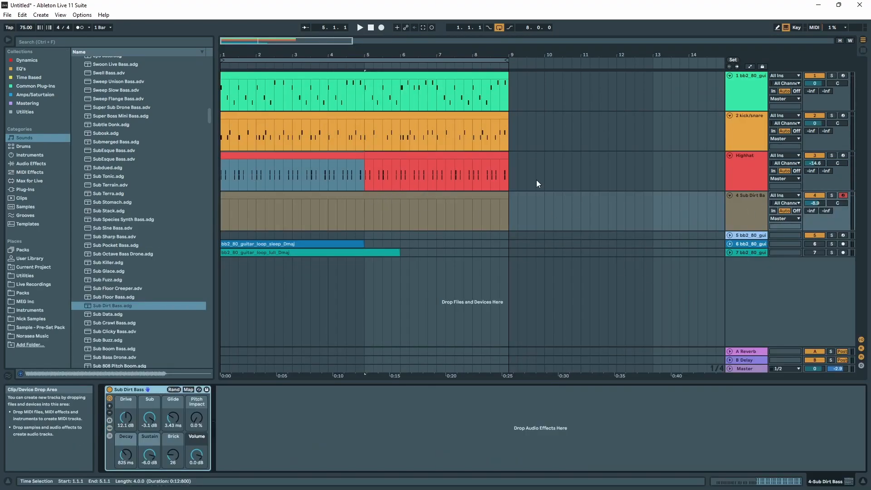
{"action": "double_click", "coordinate": [366, 194]}
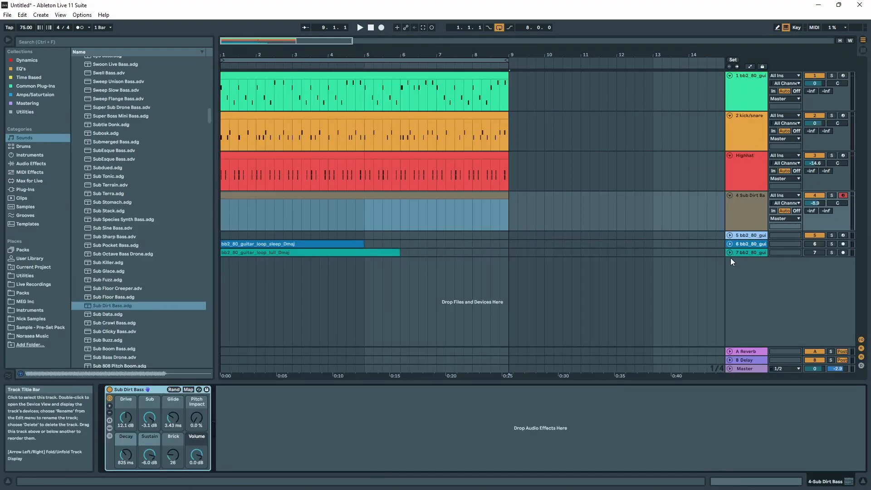
{"action": "left_click", "coordinate": [750, 206]}
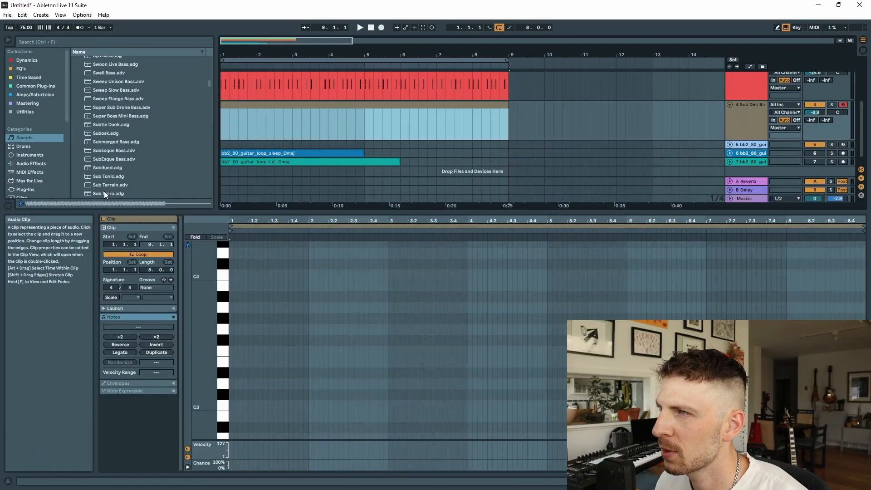
{"action": "scroll", "coordinate": [339, 130], "scroll_direction": "up", "scroll_amount": 2}
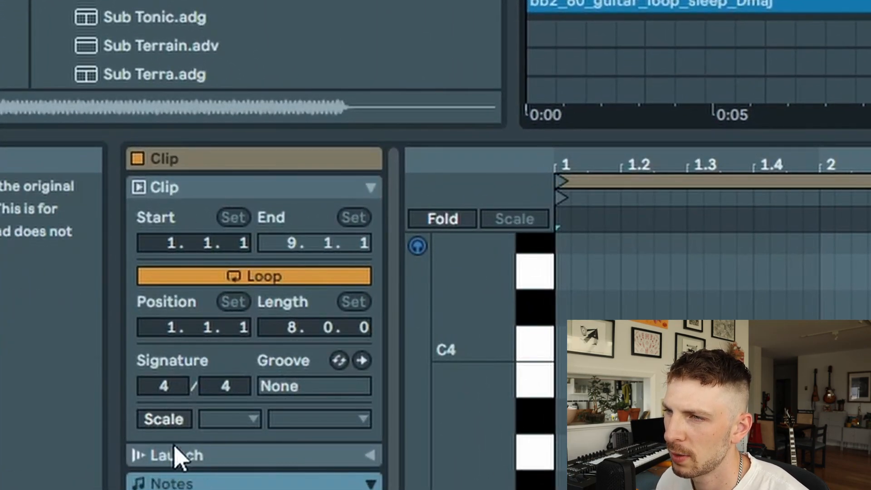
{"action": "left_click", "coordinate": [167, 425]}
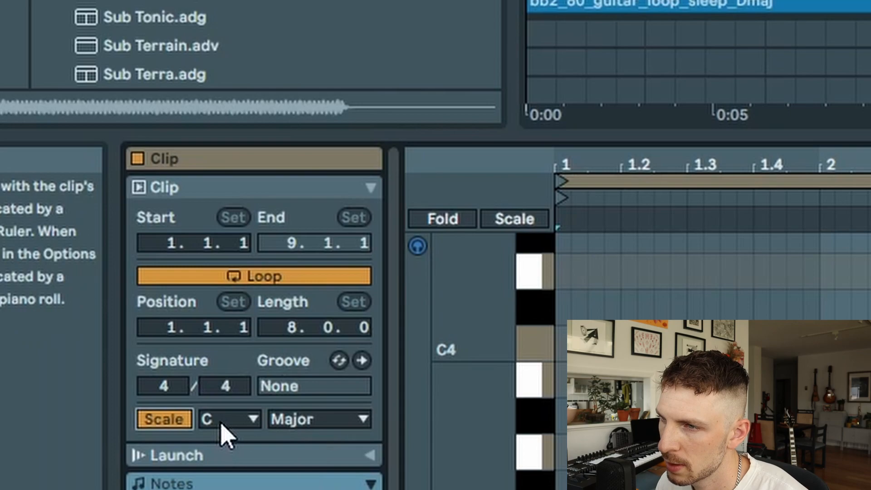
{"action": "left_click", "coordinate": [239, 423]}
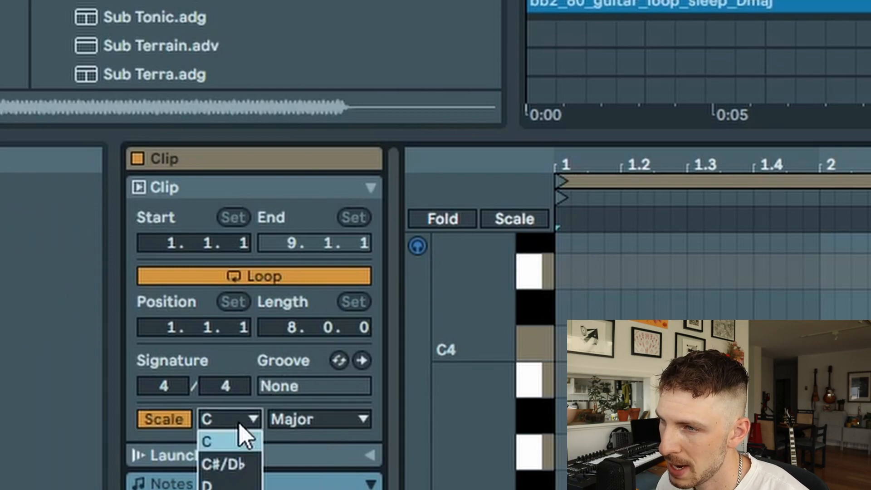
{"action": "left_click", "coordinate": [248, 485]}
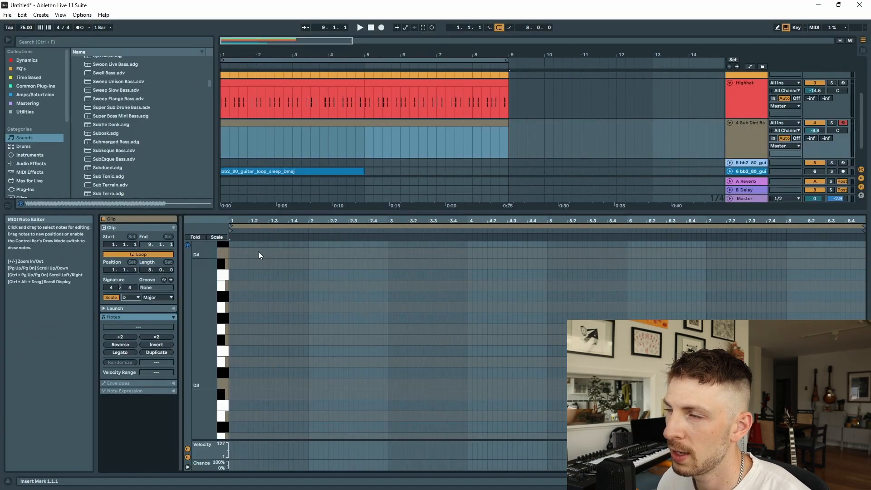
Step: Limit the bass clip's piano roll to the rows that belong to the D Major scale
{"action": "scroll", "coordinate": [439, 136], "scroll_direction": "up", "scroll_amount": 3}
{"action": "scroll", "coordinate": [360, 122], "scroll_direction": "up", "scroll_amount": 2}
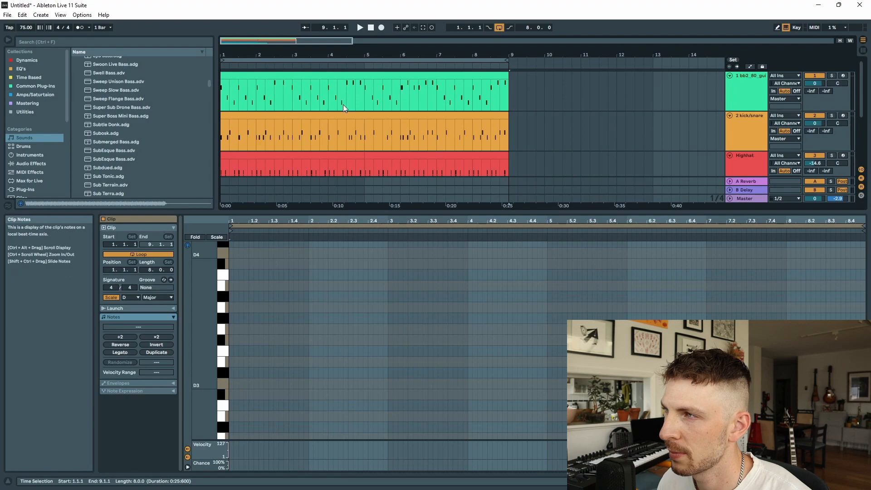
{"action": "scroll", "coordinate": [326, 136], "scroll_direction": "down", "scroll_amount": 3}
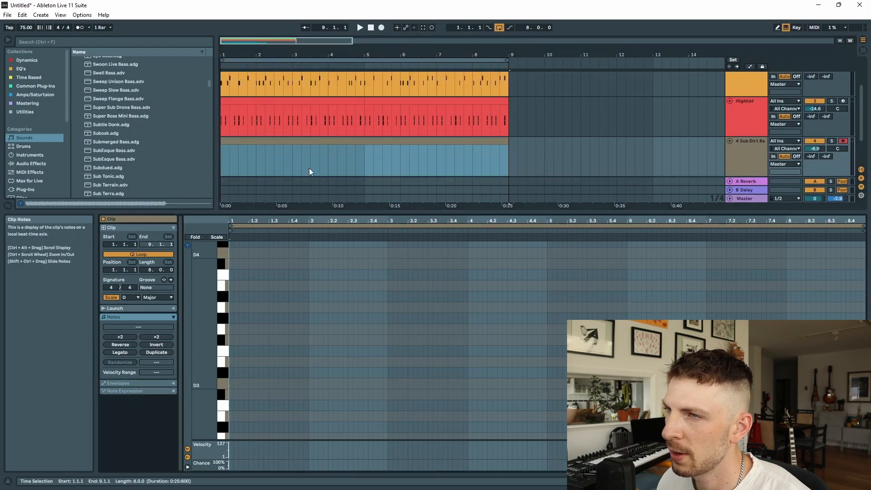
{"action": "left_click", "coordinate": [199, 237]}
{"action": "left_click", "coordinate": [218, 237]}
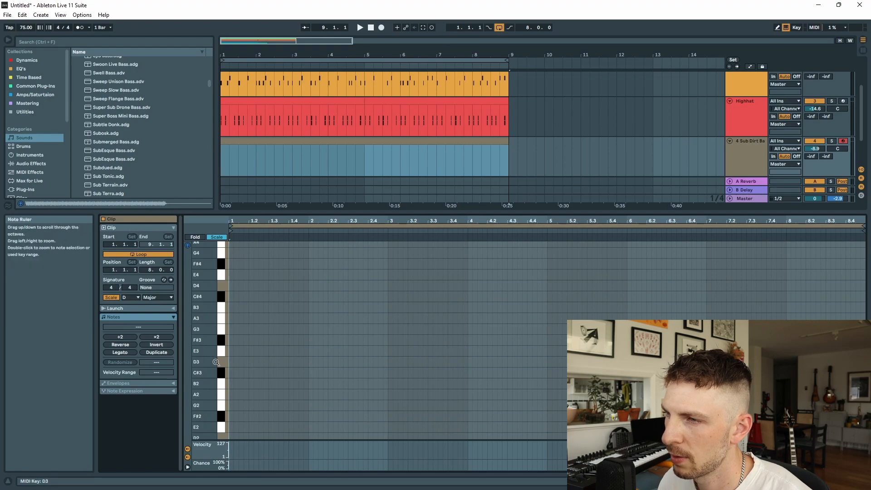
Step: Audition low notes of the bass on the piano roll keys, including B1, D1 and F#1
{"action": "left_click", "coordinate": [223, 305]}
{"action": "left_click_drag", "start_coordinate": [222, 302], "coordinate": [217, 362]}
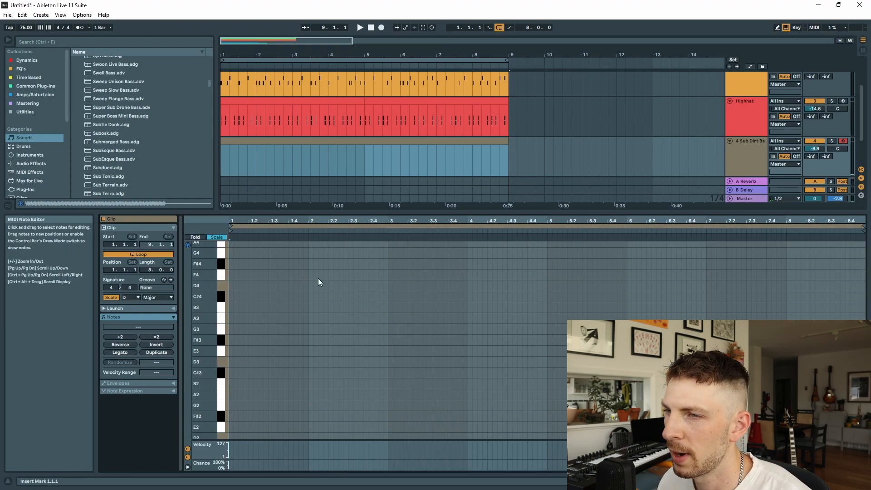
{"action": "scroll", "coordinate": [316, 291], "scroll_direction": "down", "scroll_amount": 5}
{"action": "left_click", "coordinate": [222, 342]}
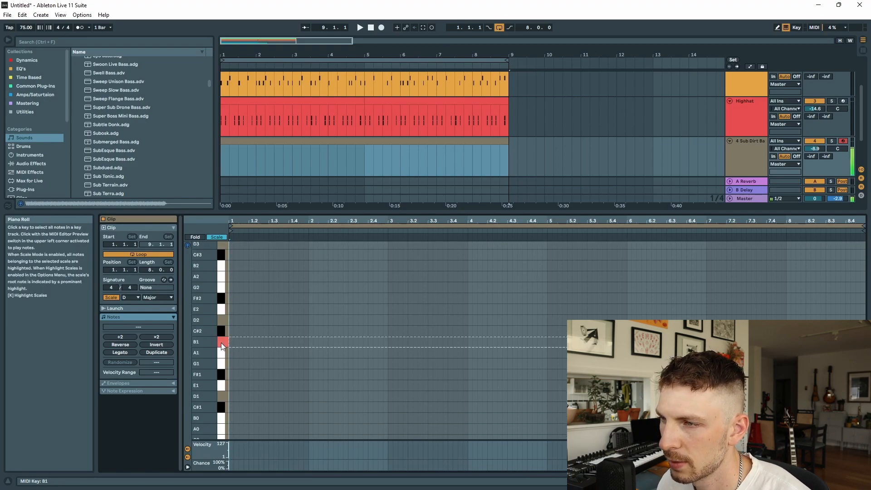
{"action": "scroll", "coordinate": [225, 354], "scroll_direction": "down", "scroll_amount": 3}
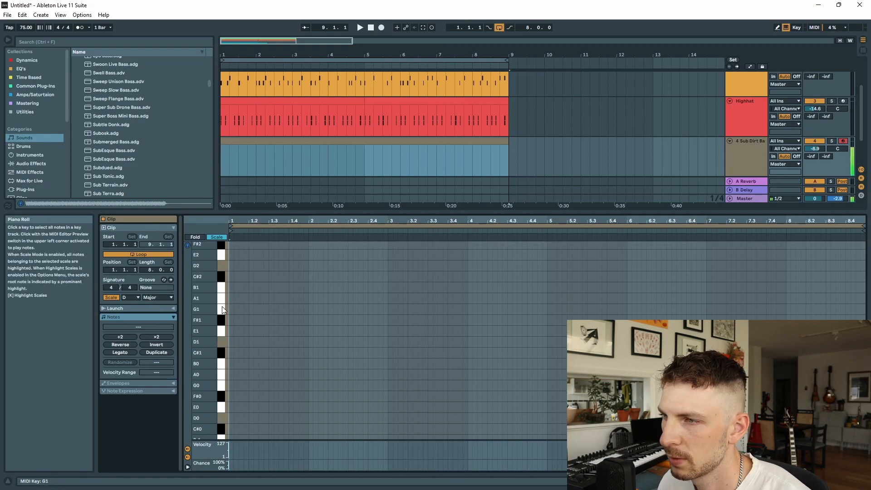
{"action": "left_click", "coordinate": [222, 342]}
{"action": "left_click", "coordinate": [224, 319]}
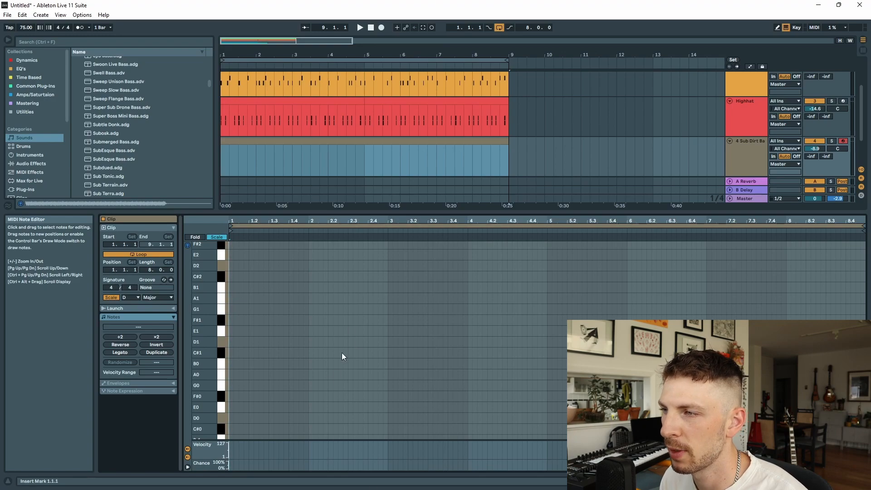
Step: Program a low bassline in the Sub Dirt Bass clip using notes such as B0, C#1, D1 and F#1, and play it
{"action": "double_click", "coordinate": [366, 320]}
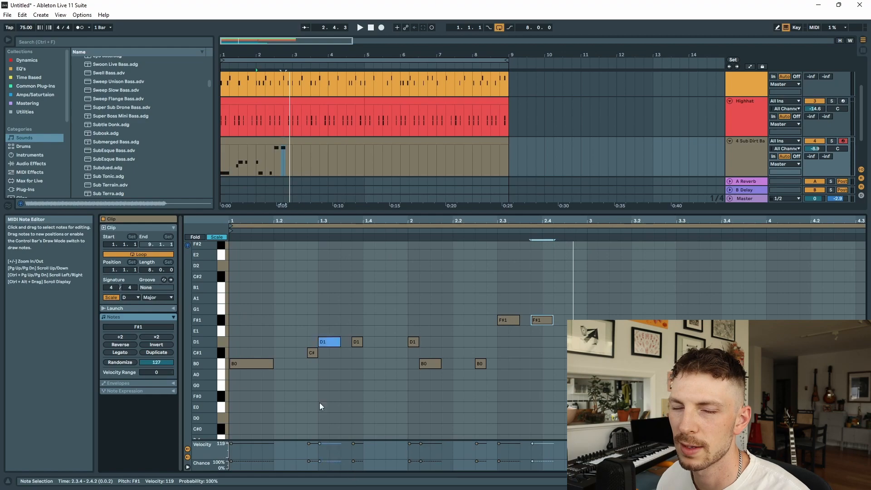
{"action": "key", "text": "space"}
{"action": "left_click", "coordinate": [304, 140]}
{"action": "key", "text": "space"}
{"action": "key", "text": "space"}
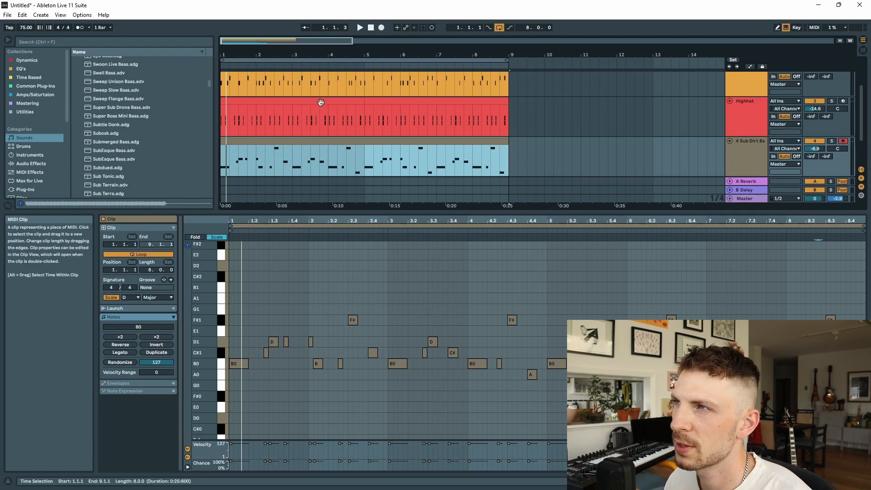
Step: Hide the clip editor and lower the Sub Dirt Bass track volume to -10.5 dB during playback
{"action": "scroll", "coordinate": [366, 95], "scroll_direction": "up", "scroll_amount": 2}
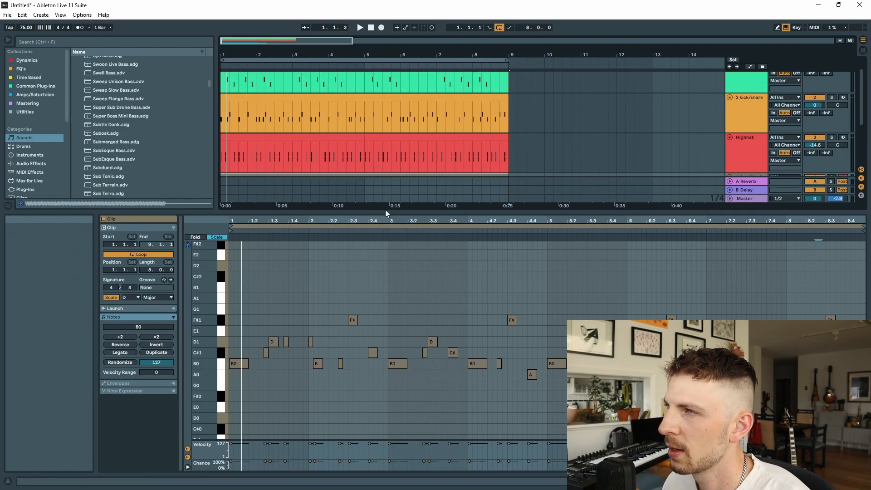
{"action": "key", "text": "ctrl+alt+l"}
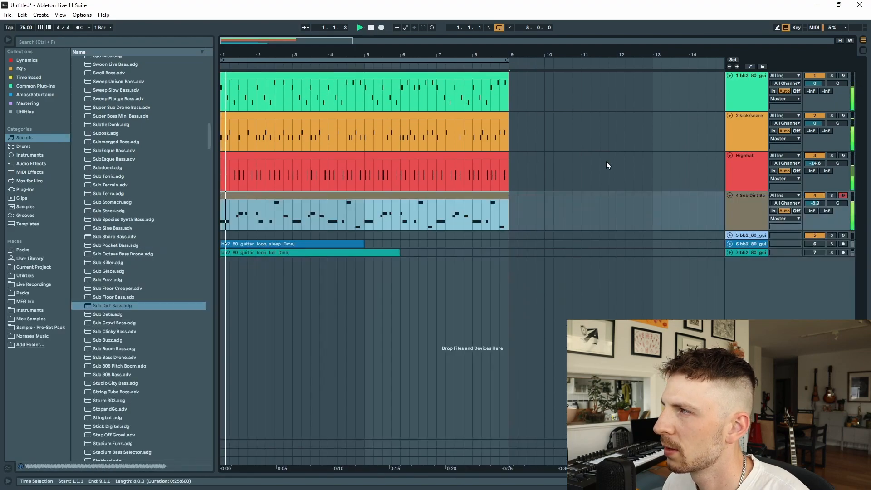
{"action": "left_click_drag", "start_coordinate": [814, 203], "coordinate": [814, 211]}
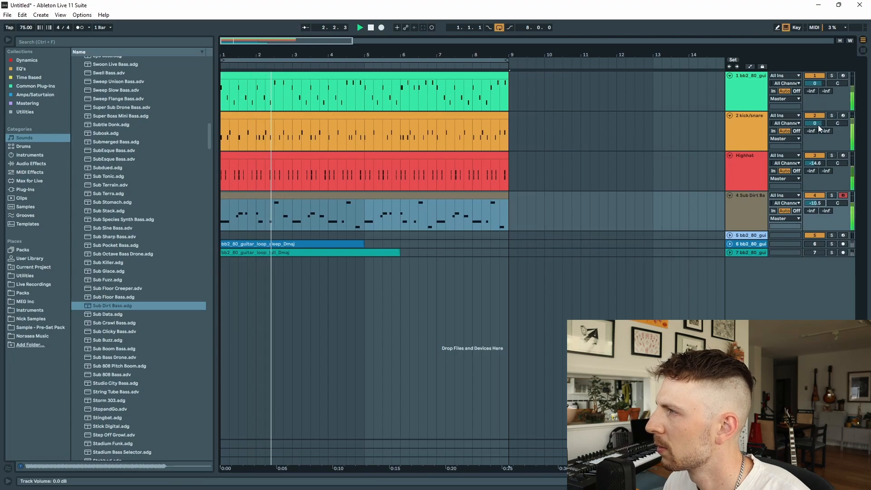
Step: Pan the chopped guitar track to 14L, reset its volume to 0 dB and check it soloed
{"action": "left_click_drag", "start_coordinate": [815, 83], "coordinate": [833, 89]}
{"action": "double_click", "coordinate": [815, 83]}
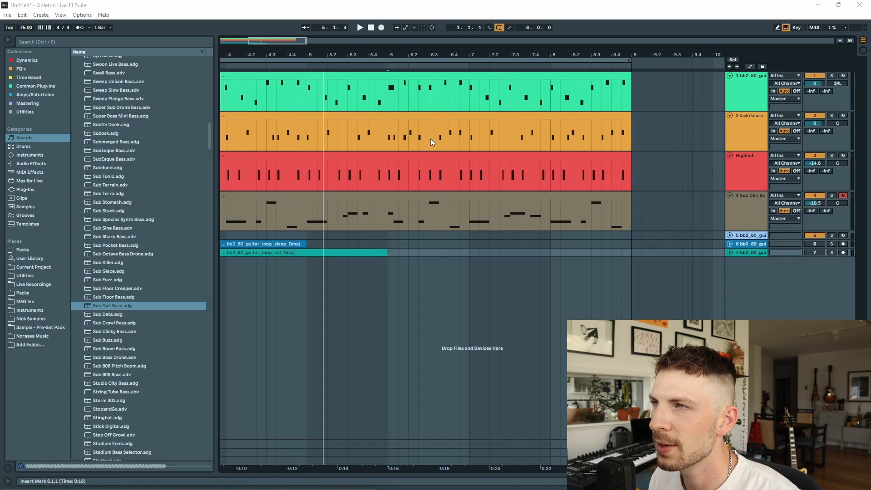
{"action": "left_click", "coordinate": [832, 76]}
{"action": "key", "text": "space"}
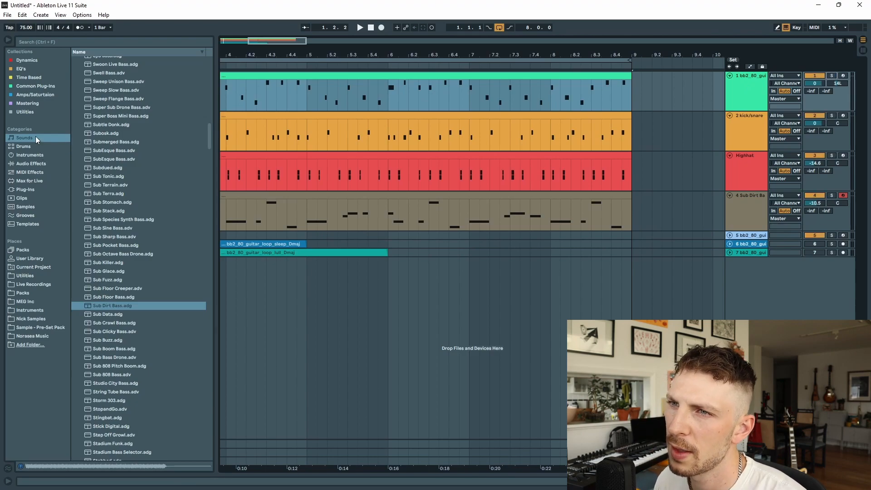
Step: Preview the Beckoner and Dark Chord Sequence presets among the Electric piano and keys instruments, and collapse that category
{"action": "left_click", "coordinate": [105, 182]}
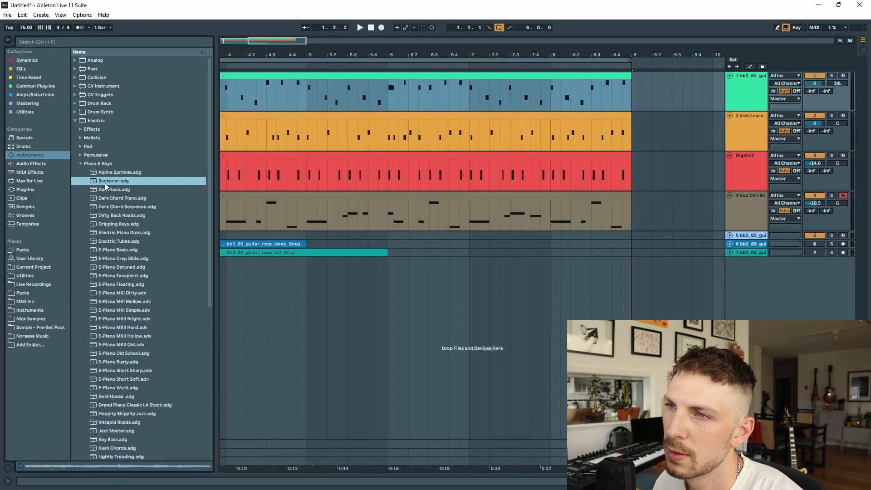
{"action": "left_click", "coordinate": [100, 206]}
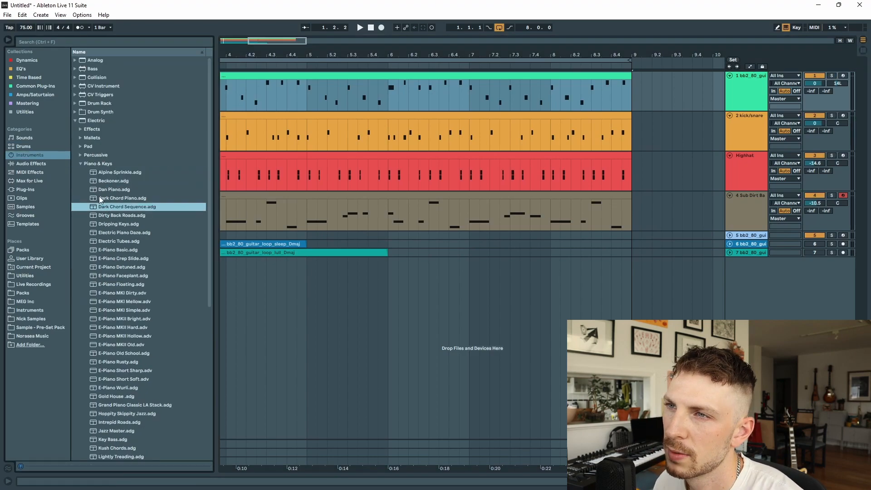
{"action": "left_click", "coordinate": [81, 165]}
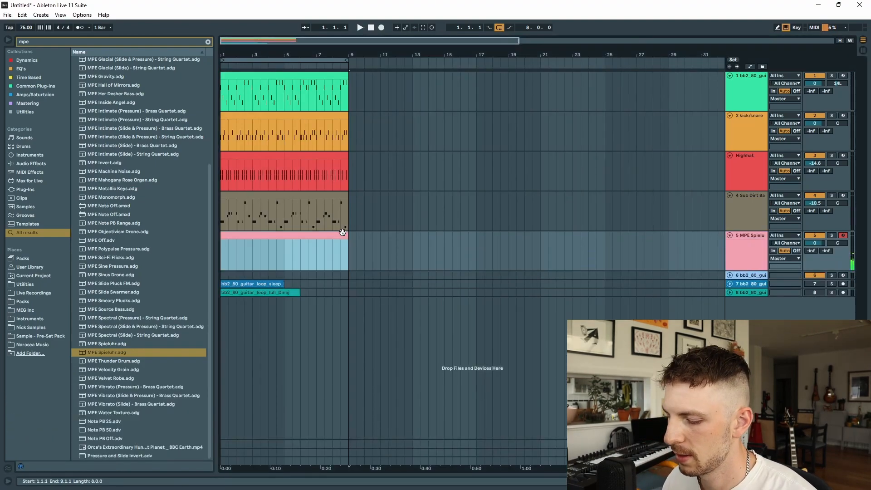
Step: Create an empty eight-bar MIDI clip on the MPE Spieluhr track from bar 1 to bar 9, and hide the clip editor
{"action": "left_click", "coordinate": [227, 243]}
{"action": "left_click_drag", "start_coordinate": [227, 244], "coordinate": [343, 264]}
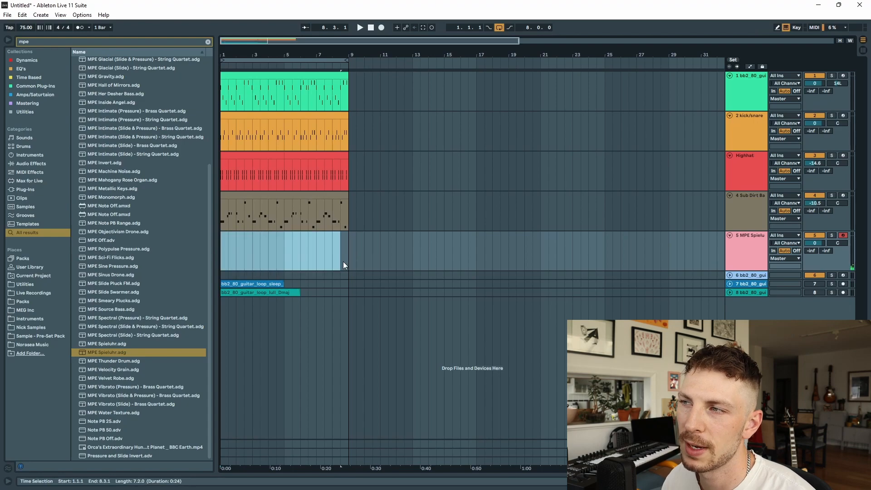
{"action": "left_click", "coordinate": [334, 259]}
{"action": "left_click", "coordinate": [230, 257]}
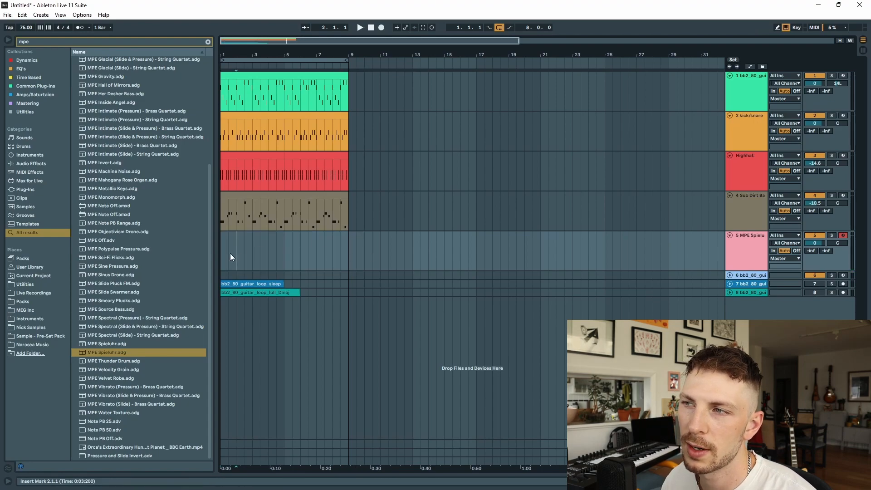
{"action": "left_click_drag", "start_coordinate": [221, 255], "coordinate": [241, 252]}
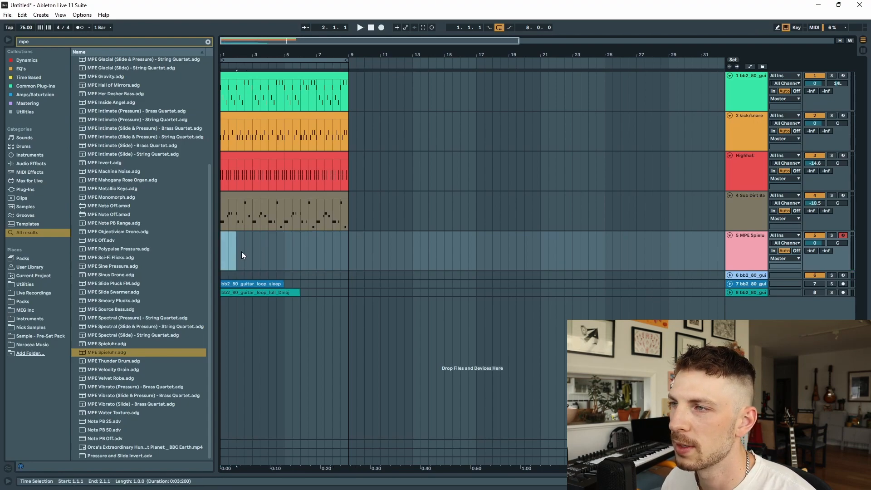
{"action": "left_click_drag", "start_coordinate": [325, 254], "coordinate": [353, 241]}
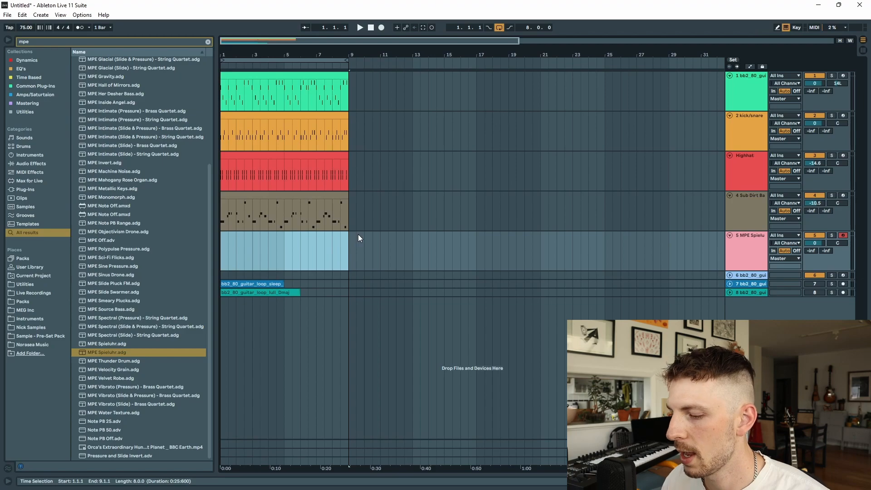
{"action": "key", "text": "ctrl+shift+m"}
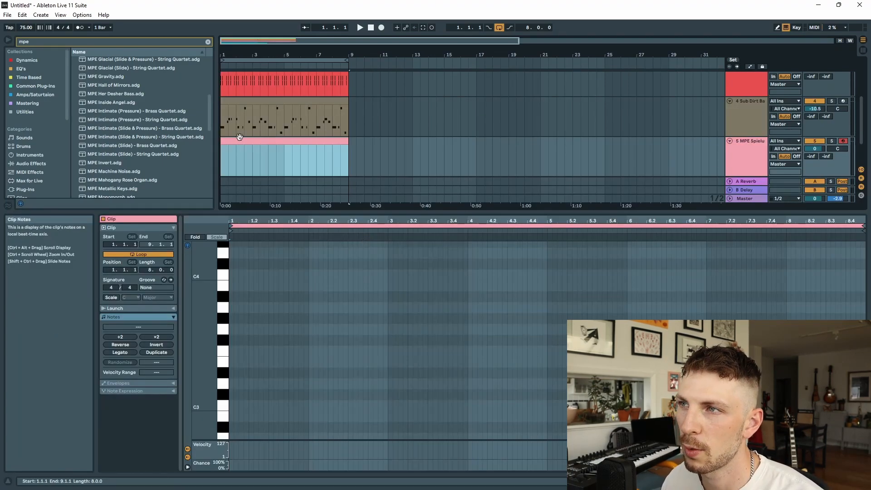
{"action": "key", "text": "ctrl+alt+l"}
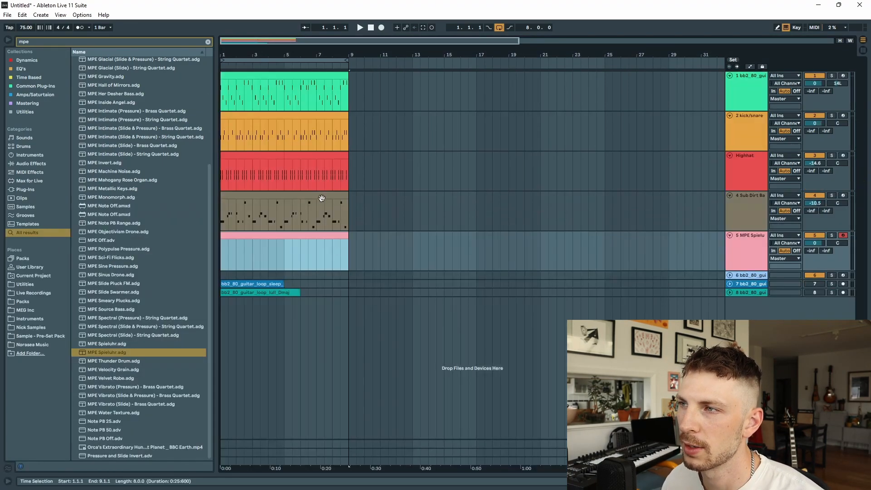
{"action": "left_click_drag", "start_coordinate": [296, 235], "coordinate": [374, 233]}
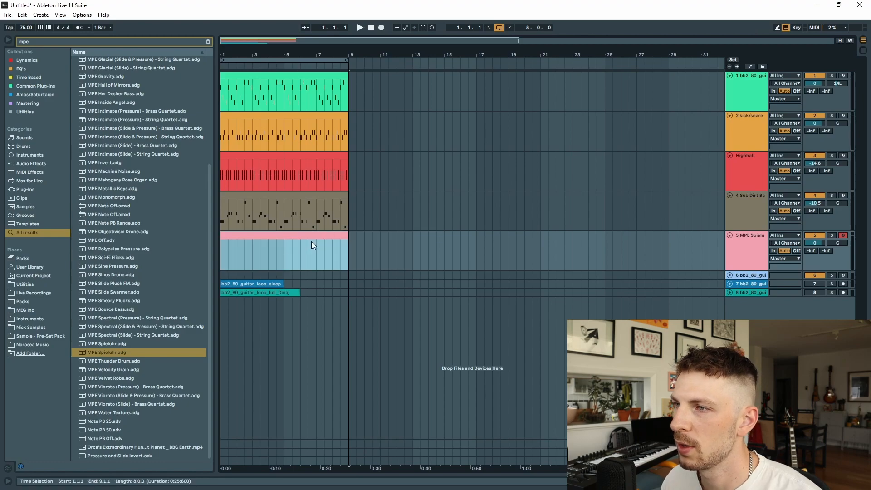
{"action": "left_click_drag", "start_coordinate": [311, 242], "coordinate": [422, 257]}
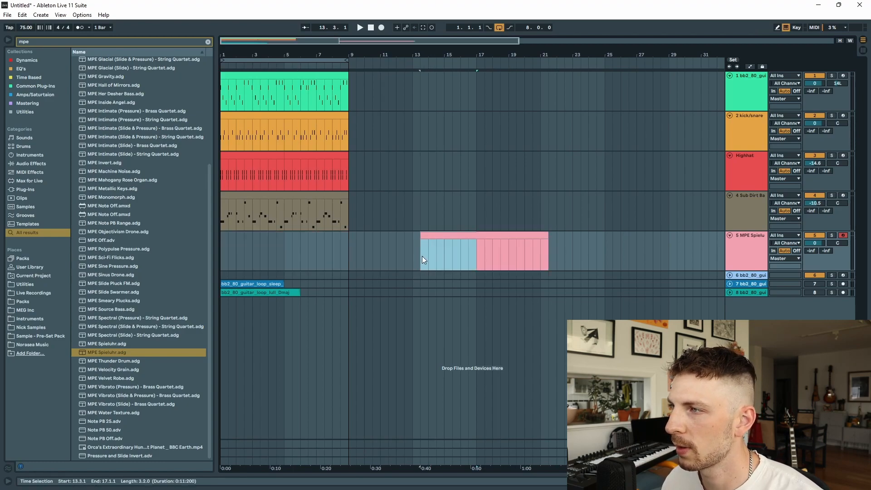
{"action": "key", "text": "Delete"}
{"action": "left_click_drag", "start_coordinate": [501, 245], "coordinate": [328, 231]}
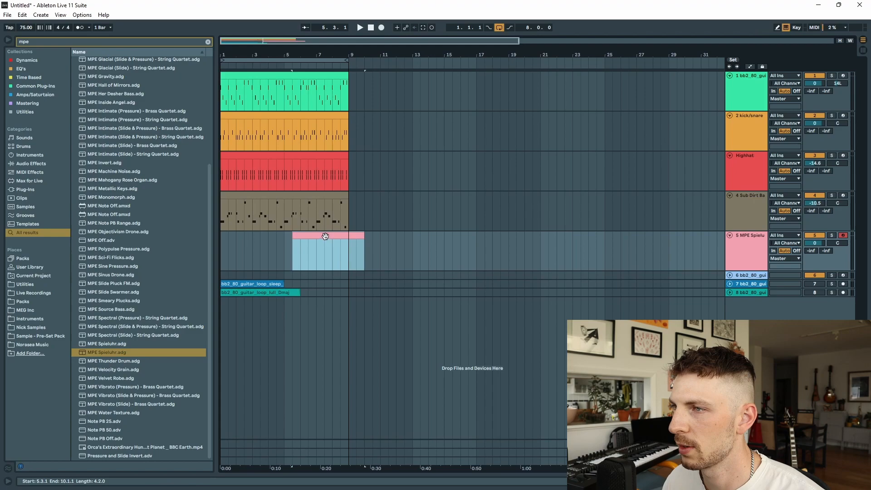
{"action": "key", "text": "ctrl+z"}
{"action": "key", "text": "ctrl+z"}
{"action": "key", "text": "ctrl+z"}
Step: Open the MPE Spieluhr melody clip and the track's instrument rack, and play the full arrangement from the start
{"action": "double_click", "coordinate": [337, 237]}
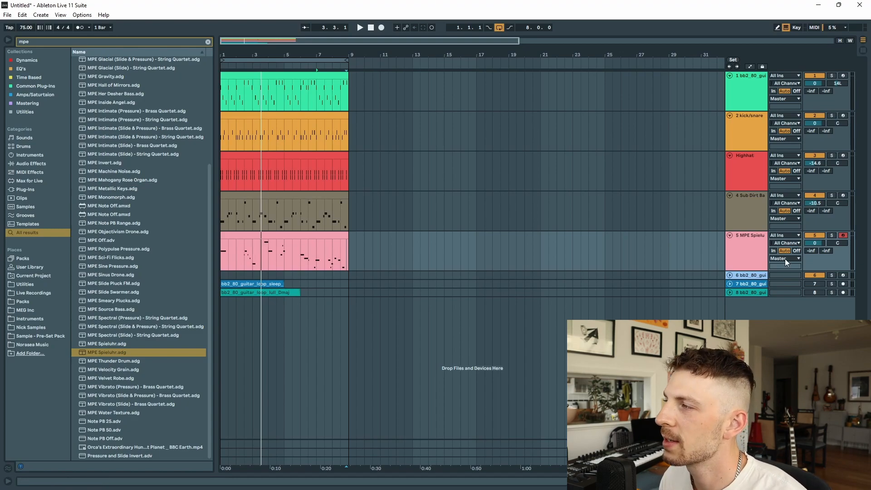
{"action": "double_click", "coordinate": [740, 252]}
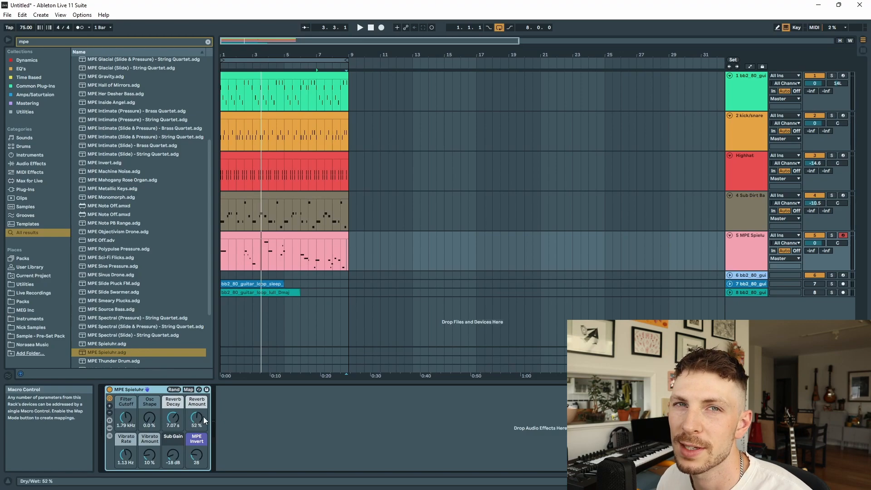
{"action": "key", "text": "space"}
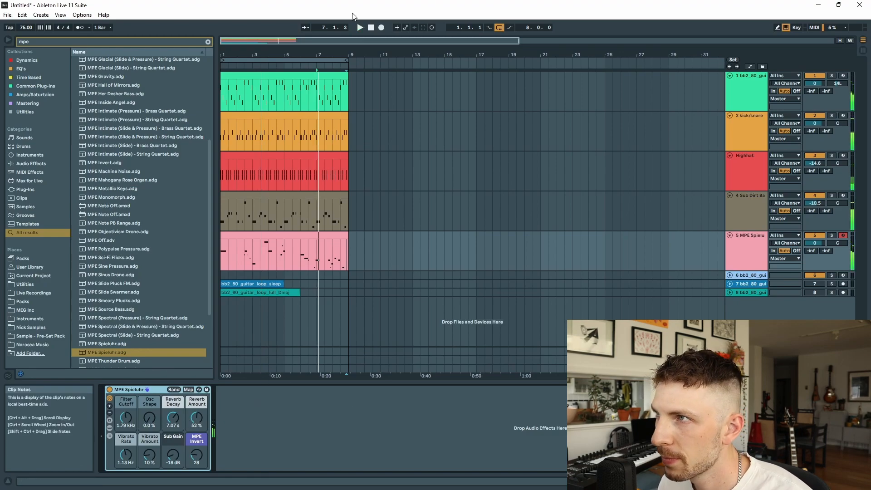
{"action": "left_click", "coordinate": [371, 27]}
{"action": "left_click", "coordinate": [361, 28]}
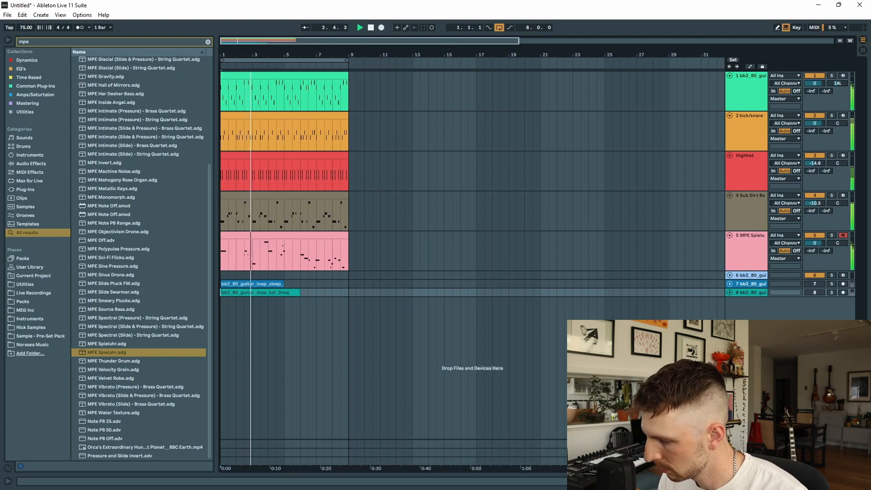
{"action": "key", "text": "space"}
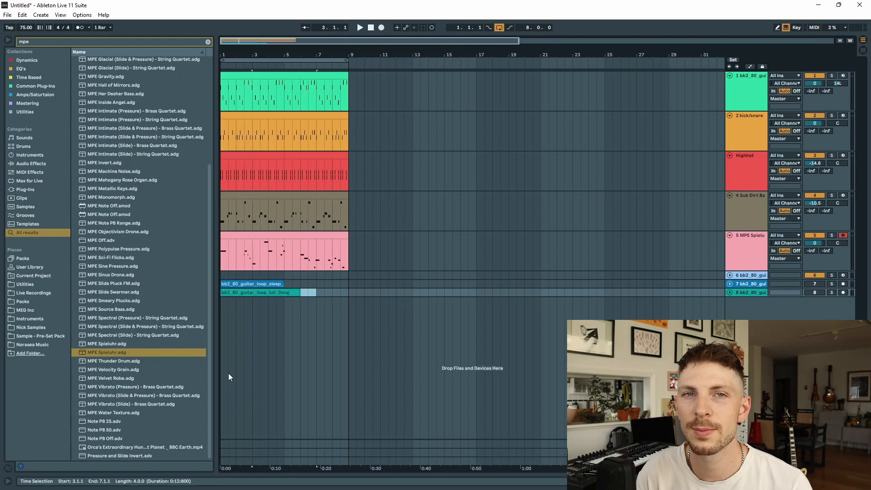